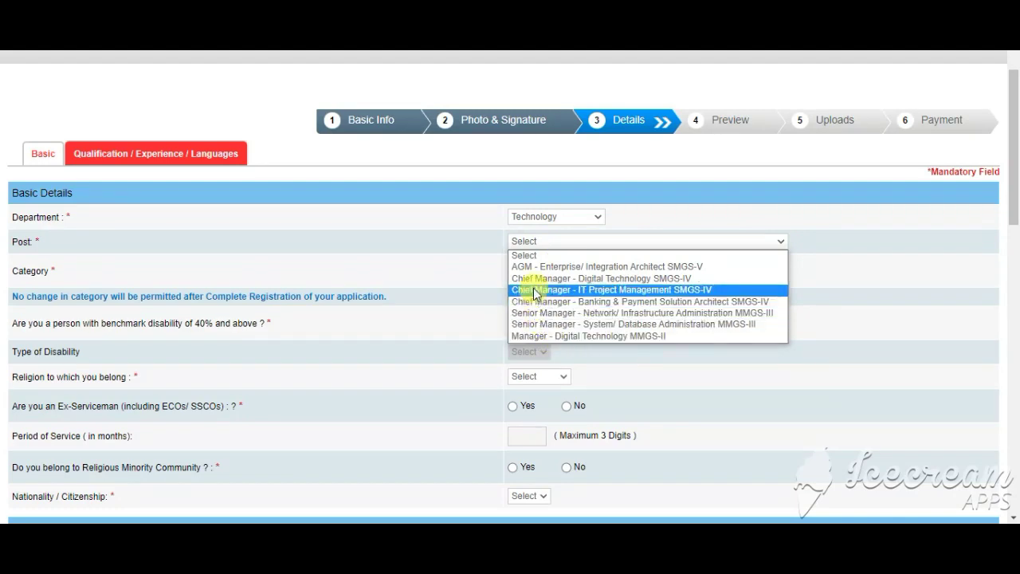
Fill in the post as Manager - Digital Technology MMGS-II, category UR, and benchmark disability Yes with type OC.
{"action": "left_click", "coordinate": [542, 335]}
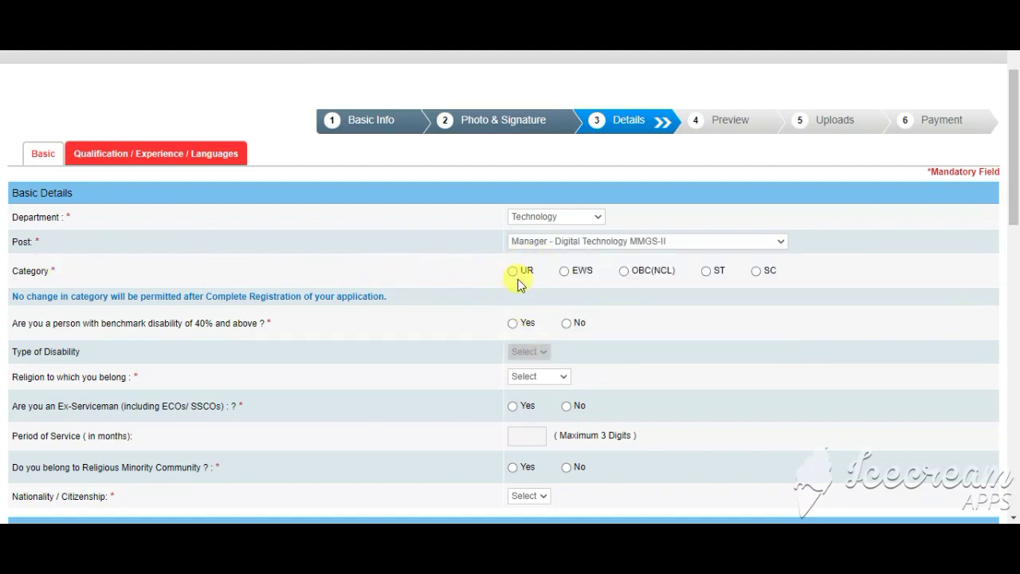
{"action": "left_click", "coordinate": [513, 272]}
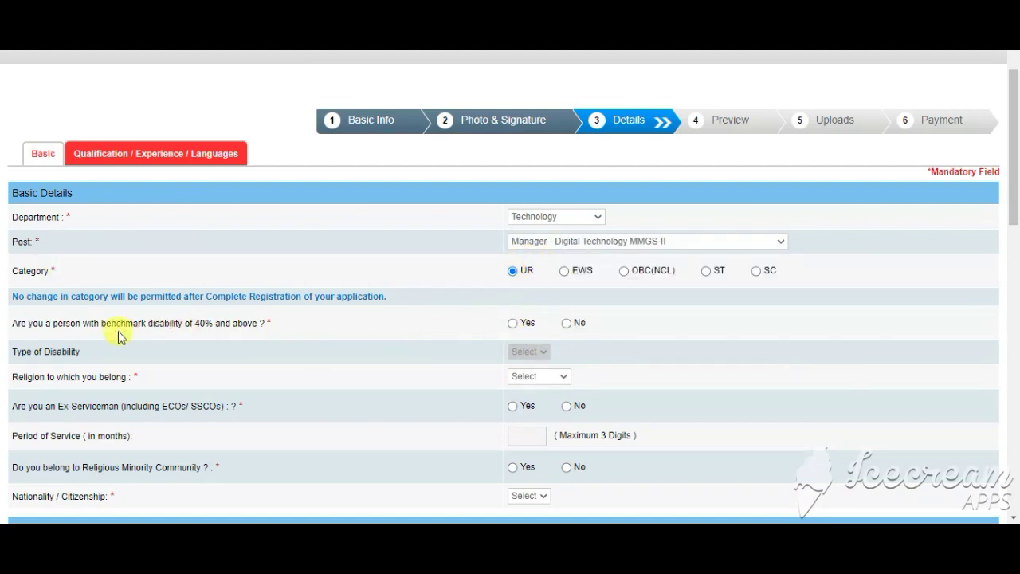
{"action": "scroll", "coordinate": [221, 323], "scroll_direction": "down", "scroll_amount": 2}
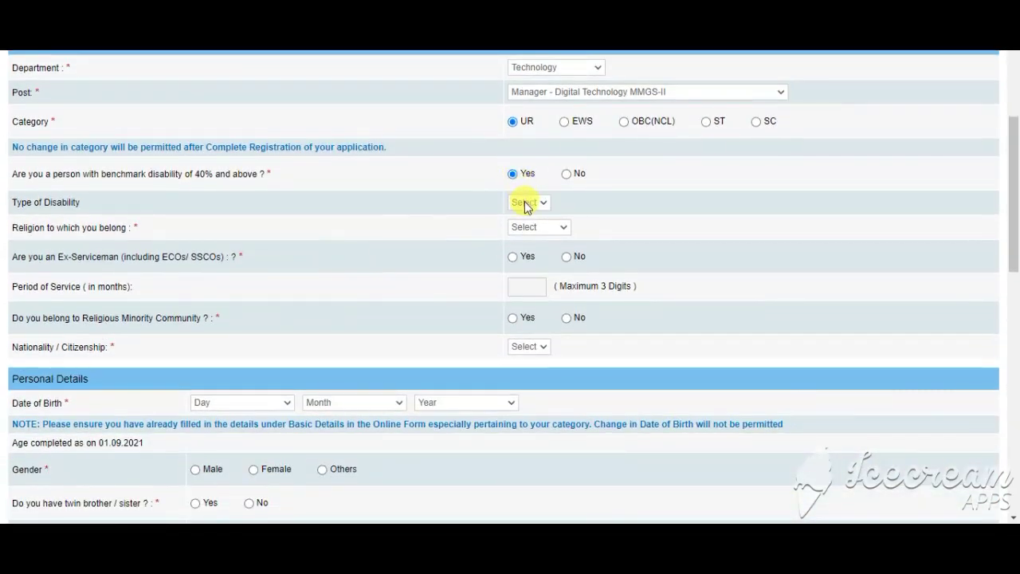
{"action": "left_click", "coordinate": [524, 204]}
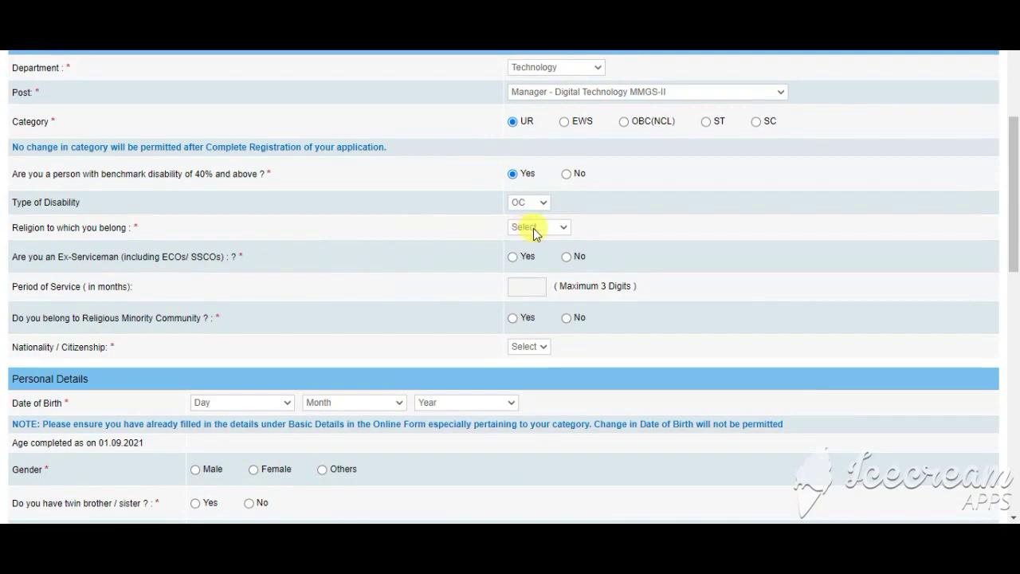
Set the religion to Hindu and answer Yes to the ex-serviceman question.
{"action": "scroll", "coordinate": [570, 344], "scroll_direction": "up", "scroll_amount": 2}
{"action": "scroll", "coordinate": [570, 344], "scroll_direction": "down", "scroll_amount": 1}
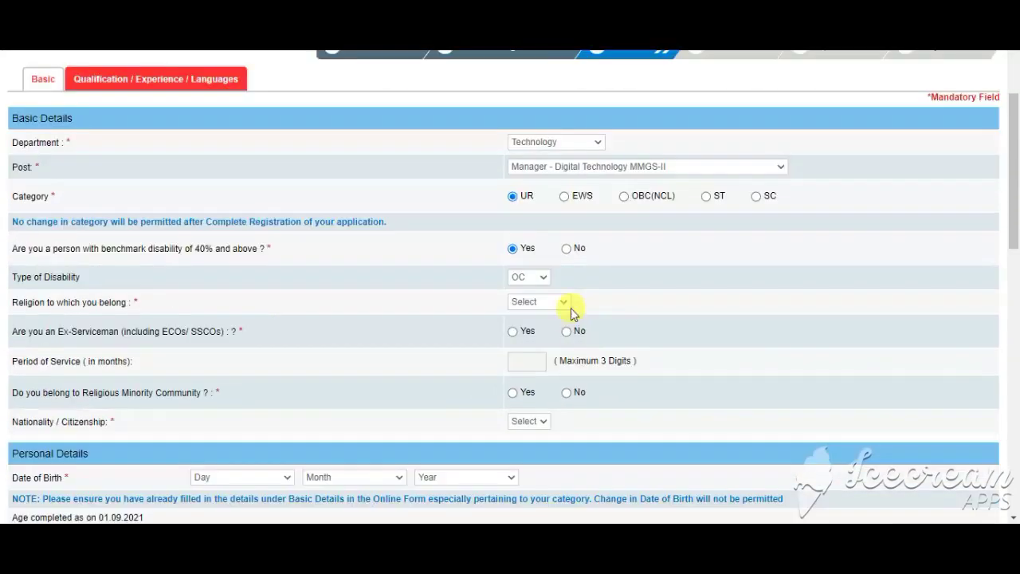
{"action": "scroll", "coordinate": [553, 270], "scroll_direction": "down", "scroll_amount": 1}
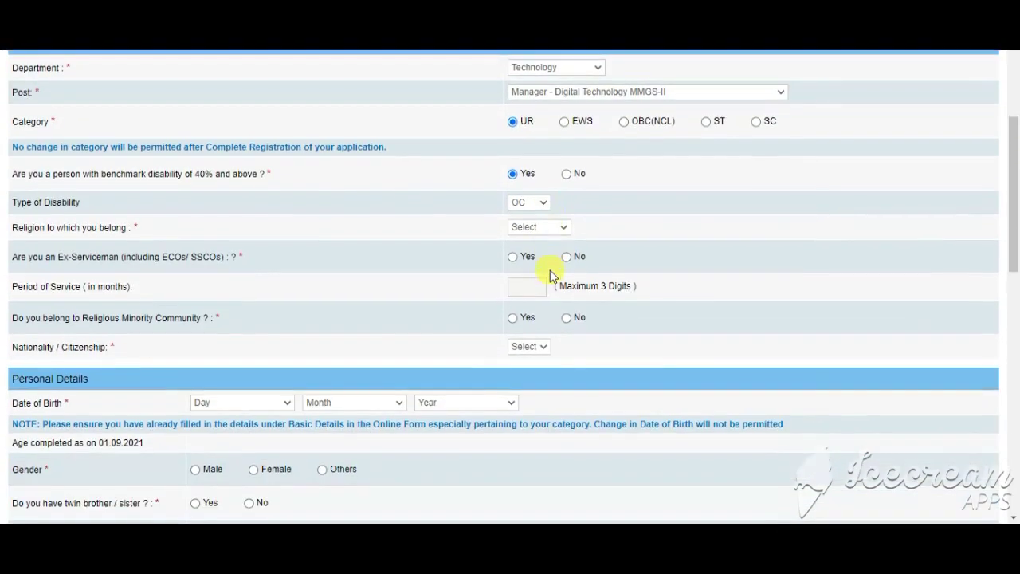
{"action": "left_click", "coordinate": [550, 229]}
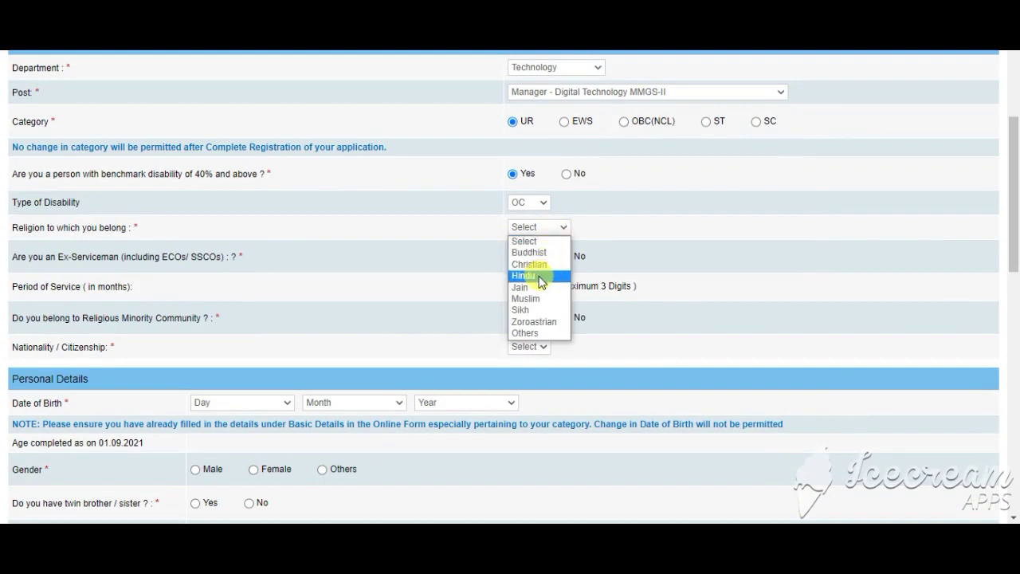
{"action": "left_click", "coordinate": [541, 276]}
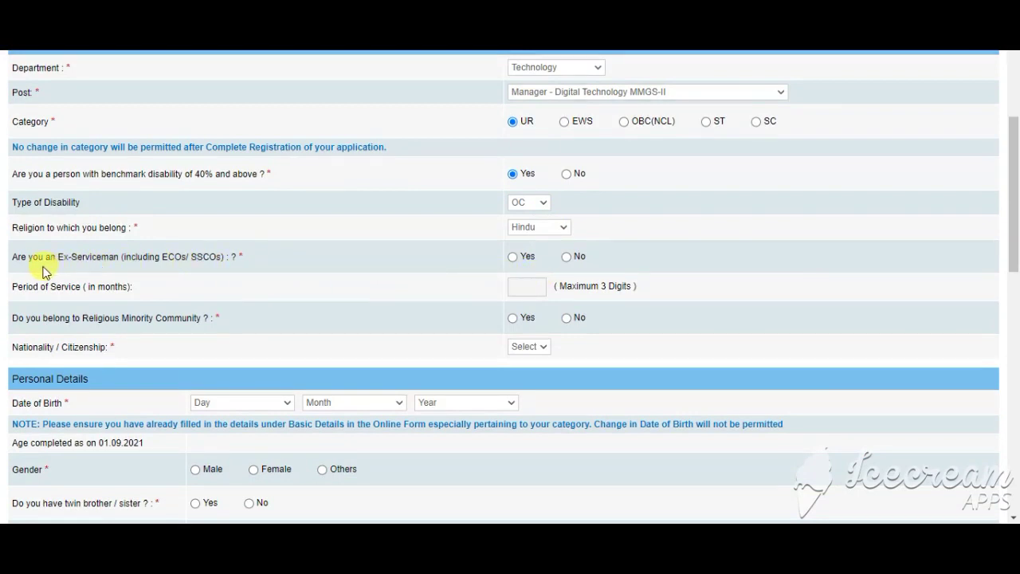
{"action": "left_click", "coordinate": [514, 257]}
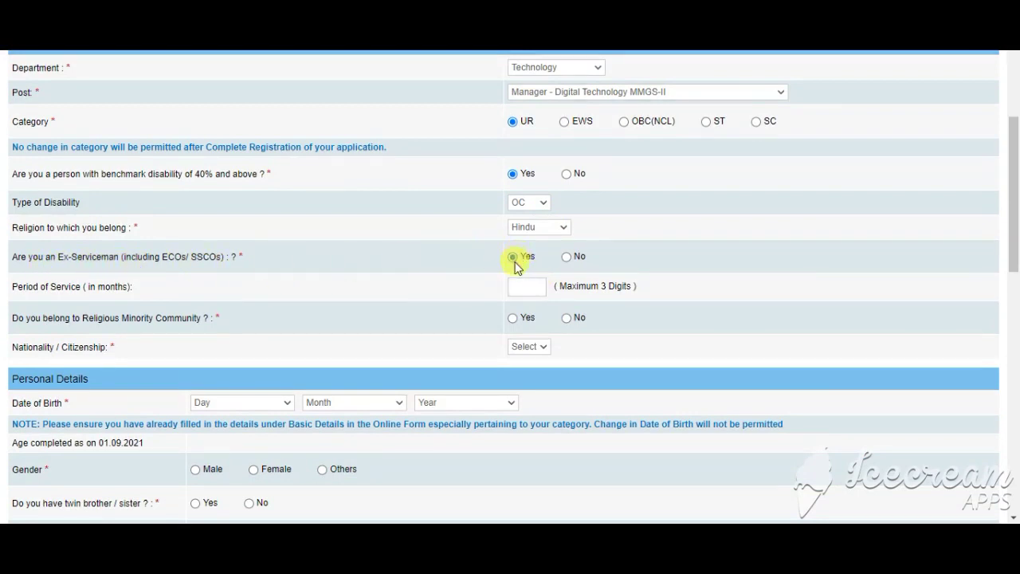
Answer Yes to belonging to a religious minority community and set the nationality to Indian.
{"action": "scroll", "coordinate": [299, 291], "scroll_direction": "down", "scroll_amount": 1}
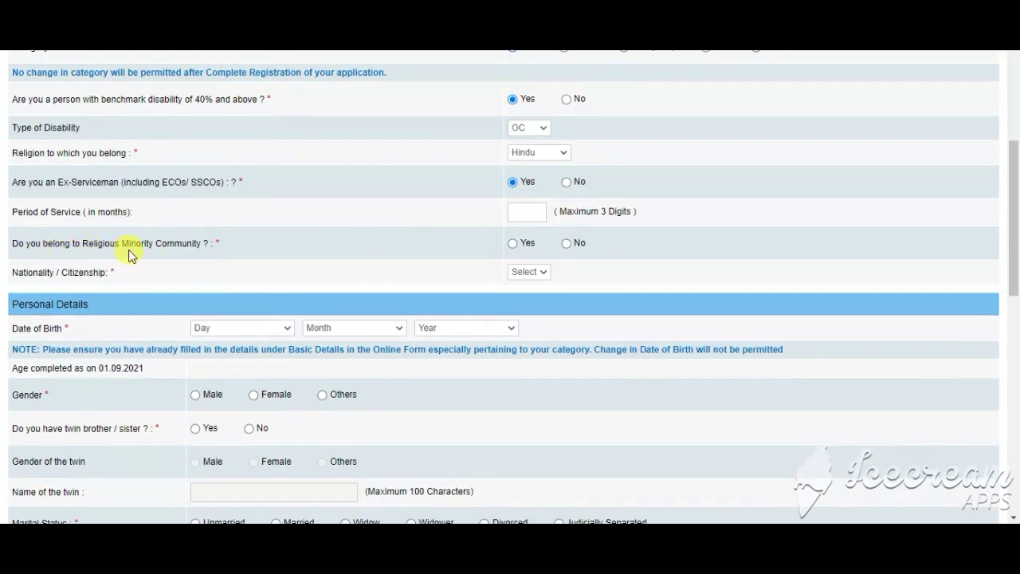
{"action": "left_click", "coordinate": [513, 246]}
{"action": "left_click", "coordinate": [535, 271]}
{"action": "left_click", "coordinate": [525, 296]}
Select the day and month of the date of birth and open the year choices.
{"action": "scroll", "coordinate": [296, 284], "scroll_direction": "down", "scroll_amount": 1}
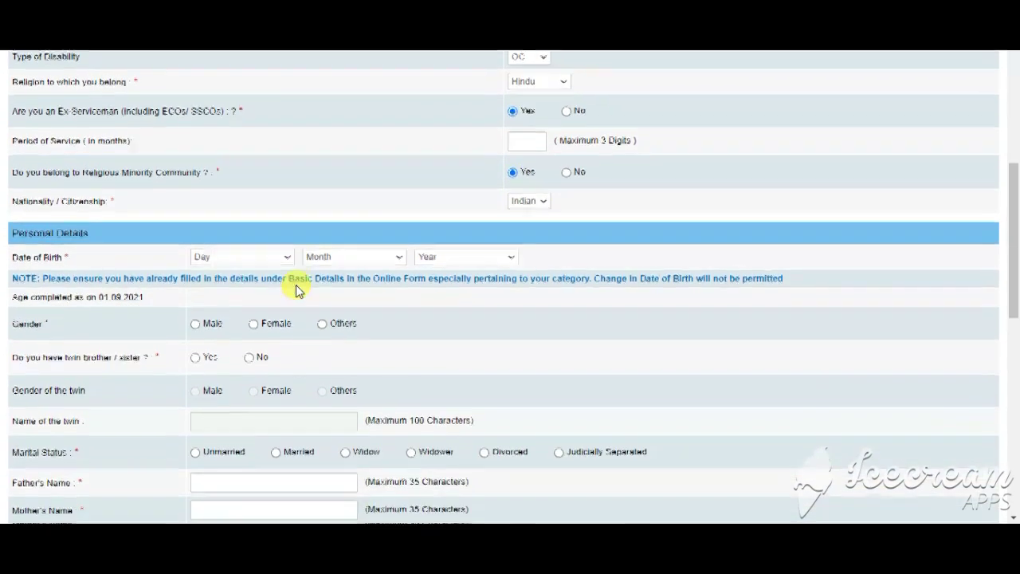
{"action": "left_click", "coordinate": [211, 254]}
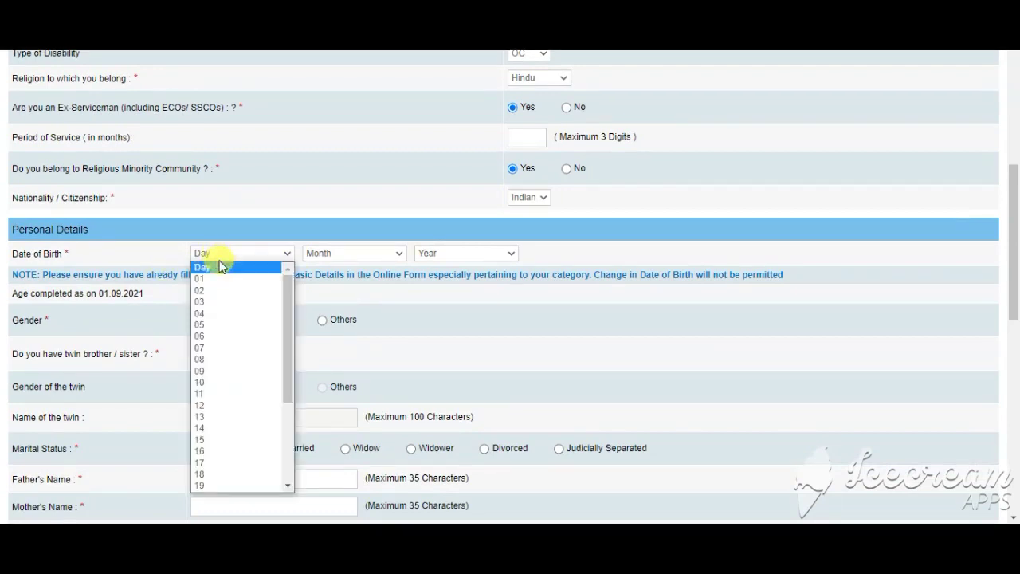
{"action": "left_click", "coordinate": [216, 324]}
{"action": "left_click", "coordinate": [356, 253]}
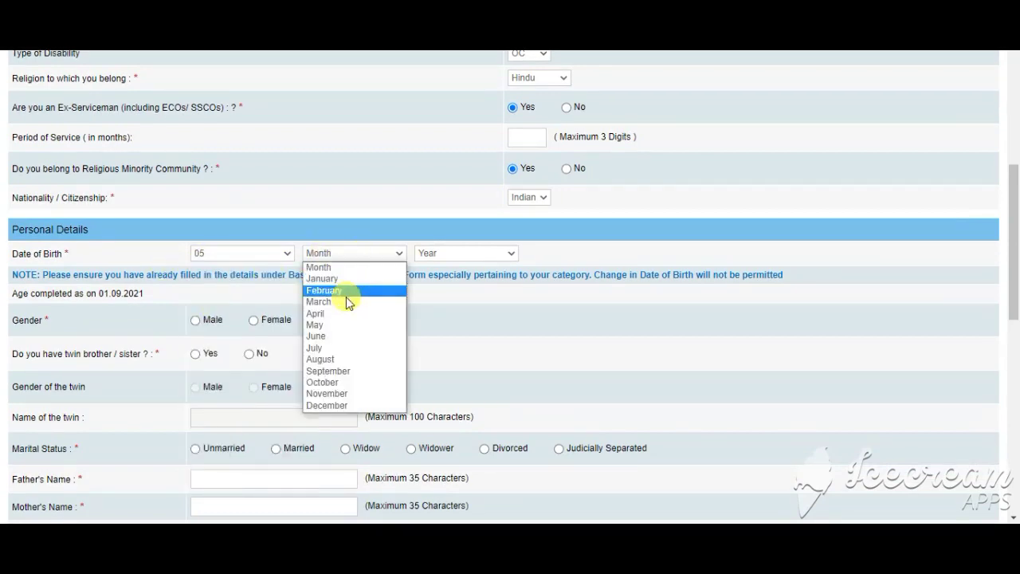
{"action": "left_click", "coordinate": [347, 302]}
{"action": "left_click", "coordinate": [450, 253]}
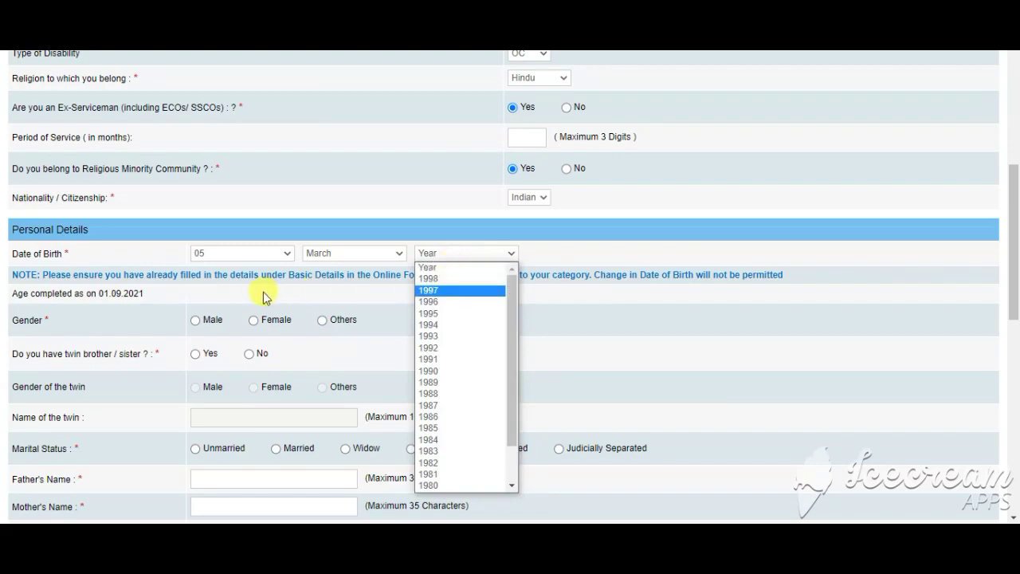
Answer Yes to having a twin, set the twin's gender to Male, and activate the twin's name field.
{"action": "scroll", "coordinate": [243, 295], "scroll_direction": "down", "scroll_amount": 2}
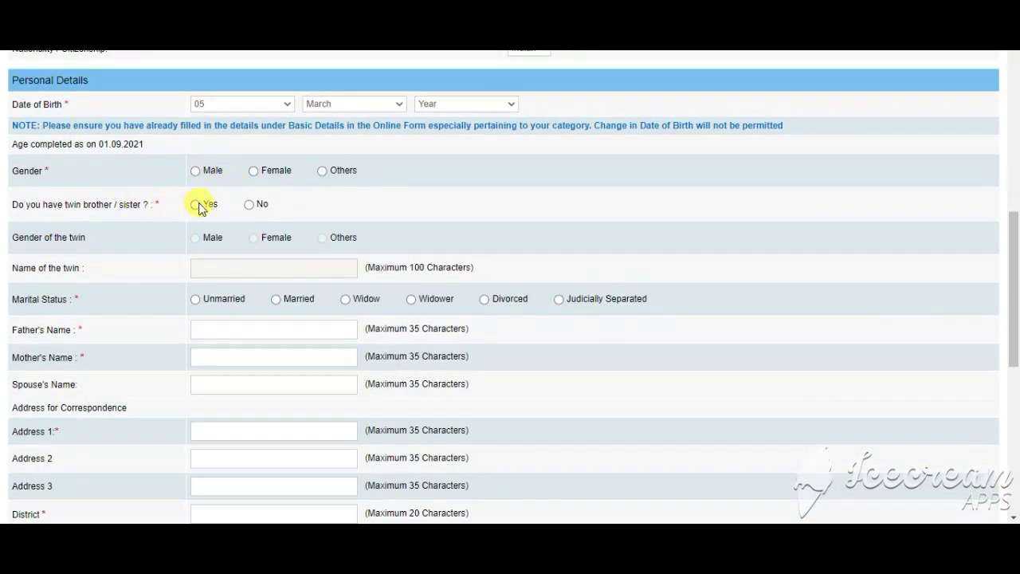
{"action": "left_click", "coordinate": [196, 205]}
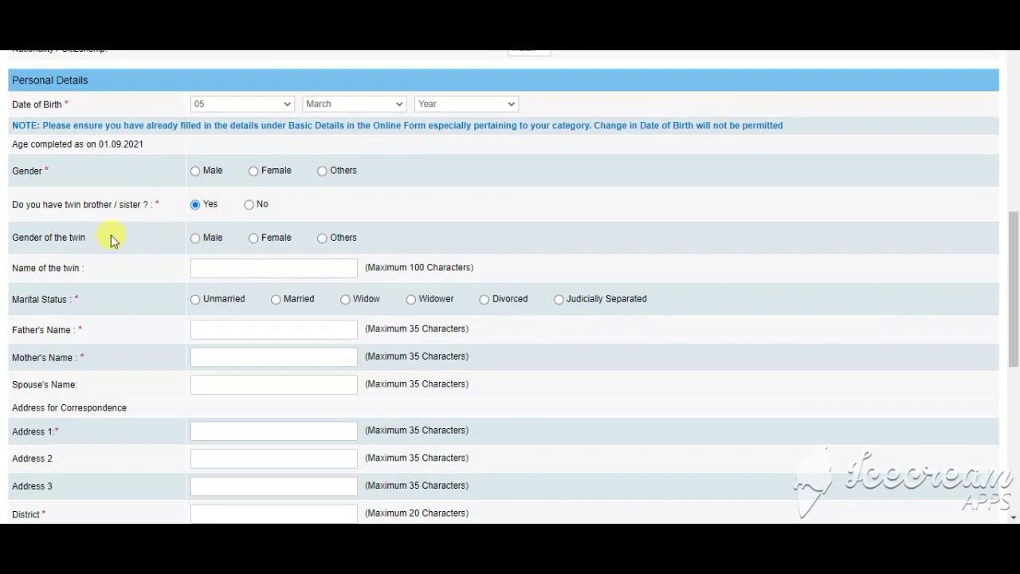
{"action": "left_click", "coordinate": [196, 239]}
{"action": "left_click", "coordinate": [218, 268]}
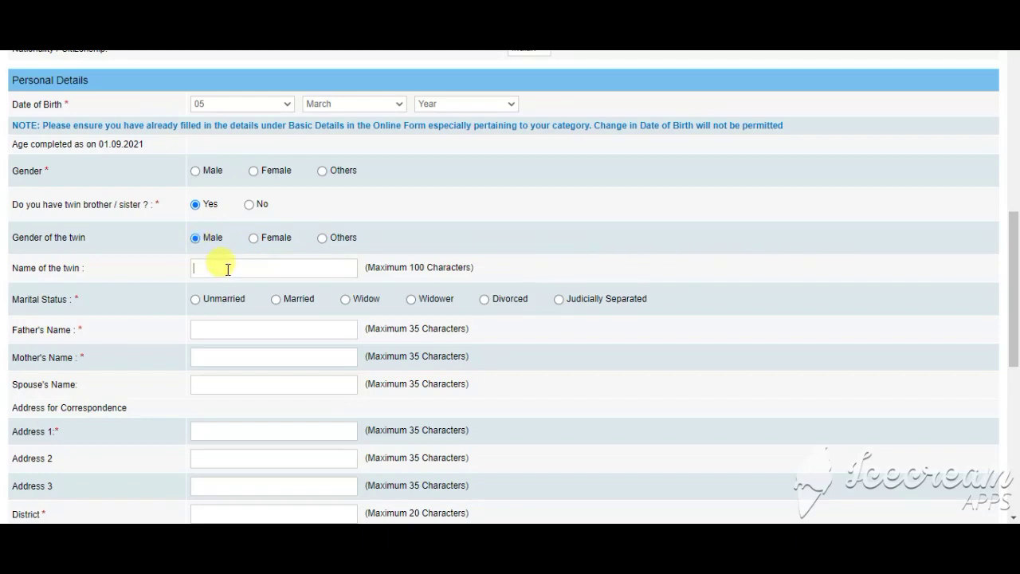
Set the marital status to Married and visit the father's and spouse's name fields.
{"action": "scroll", "coordinate": [231, 267], "scroll_direction": "down", "scroll_amount": 1}
{"action": "left_click", "coordinate": [195, 224]}
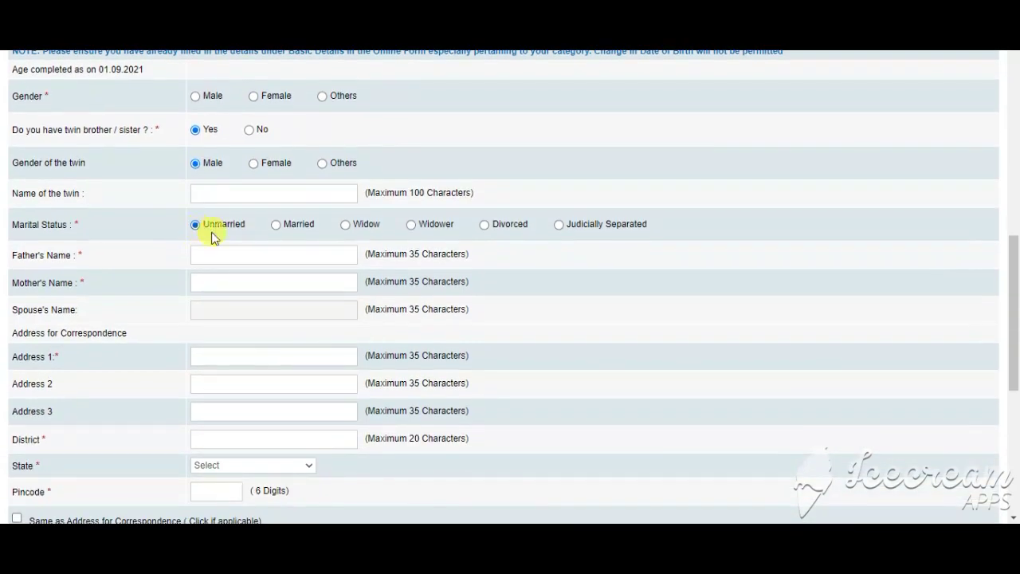
{"action": "left_click", "coordinate": [275, 225]}
{"action": "left_click", "coordinate": [270, 249]}
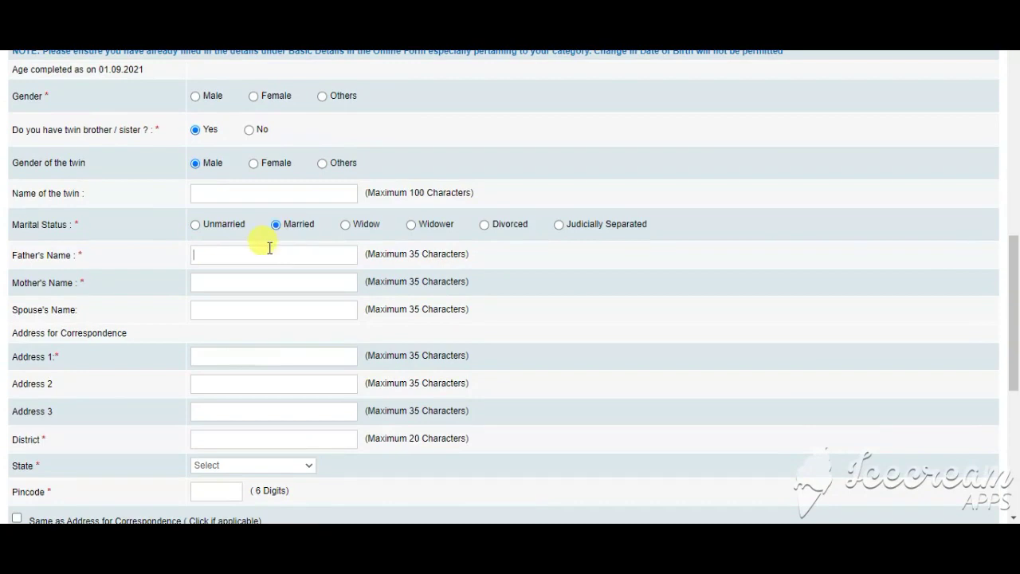
{"action": "left_click", "coordinate": [239, 307]}
Visit the correspondence address lines and set the correspondence state to UTTAR PRADESH.
{"action": "scroll", "coordinate": [262, 284], "scroll_direction": "down", "scroll_amount": 1}
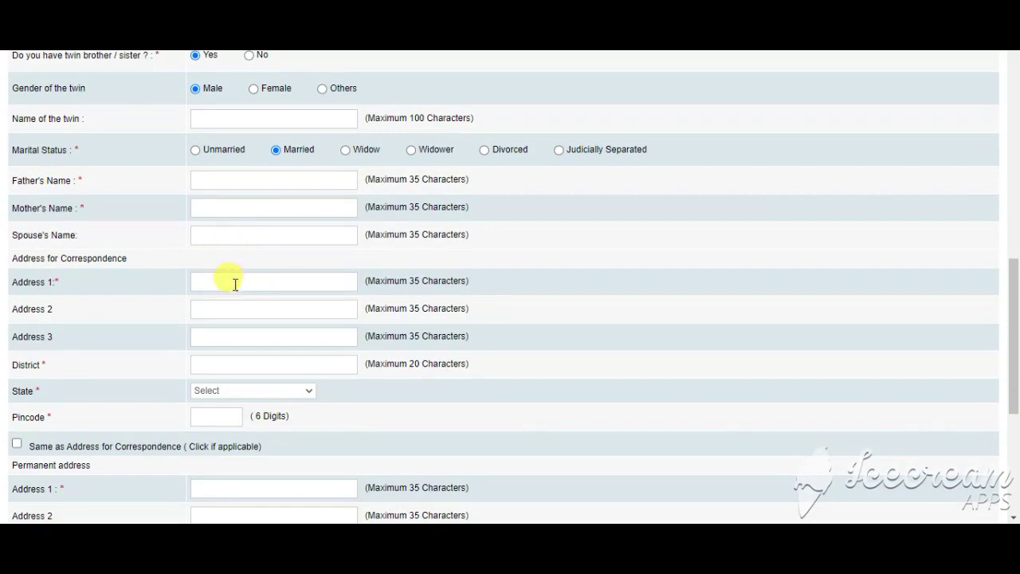
{"action": "left_click", "coordinate": [228, 312]}
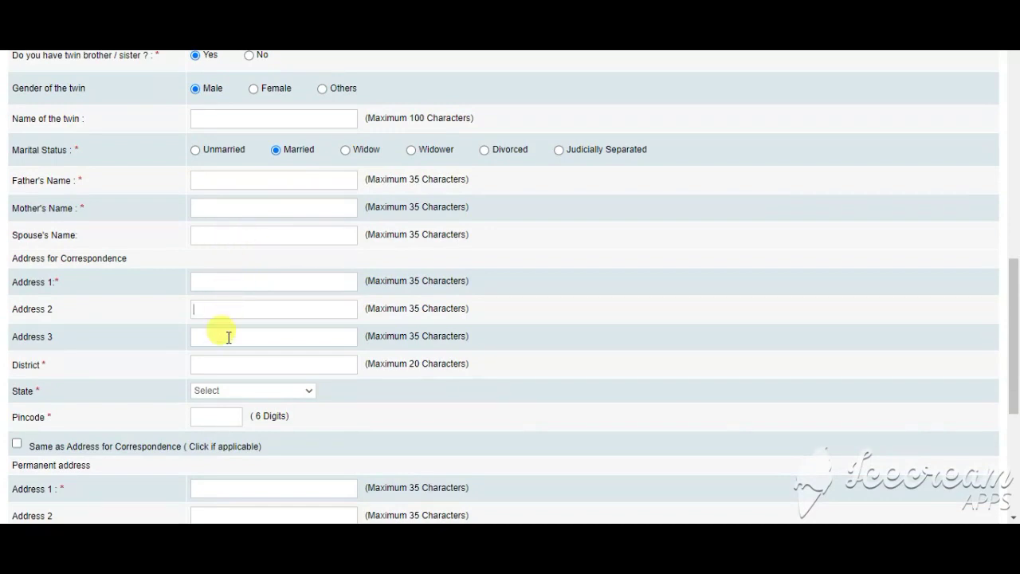
{"action": "left_click", "coordinate": [232, 338]}
{"action": "scroll", "coordinate": [239, 363], "scroll_direction": "down", "scroll_amount": 2}
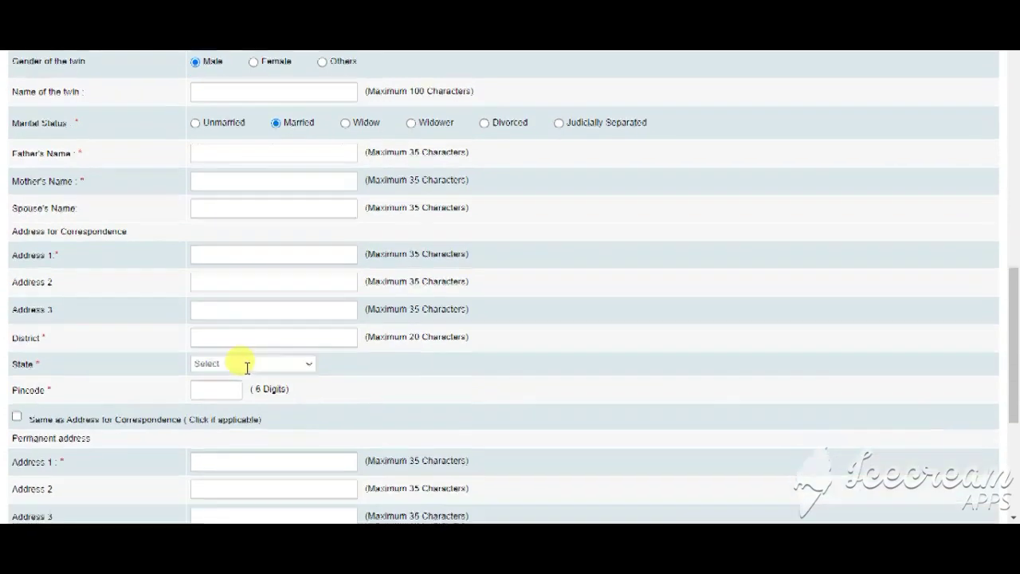
{"action": "left_click", "coordinate": [253, 316]}
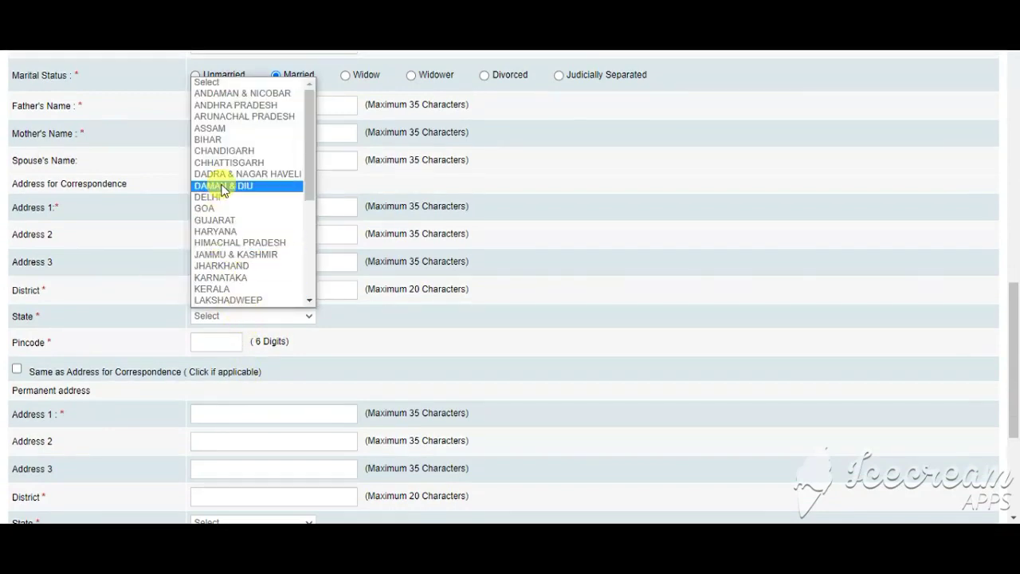
{"action": "scroll", "coordinate": [227, 267], "scroll_direction": "down", "scroll_amount": 3}
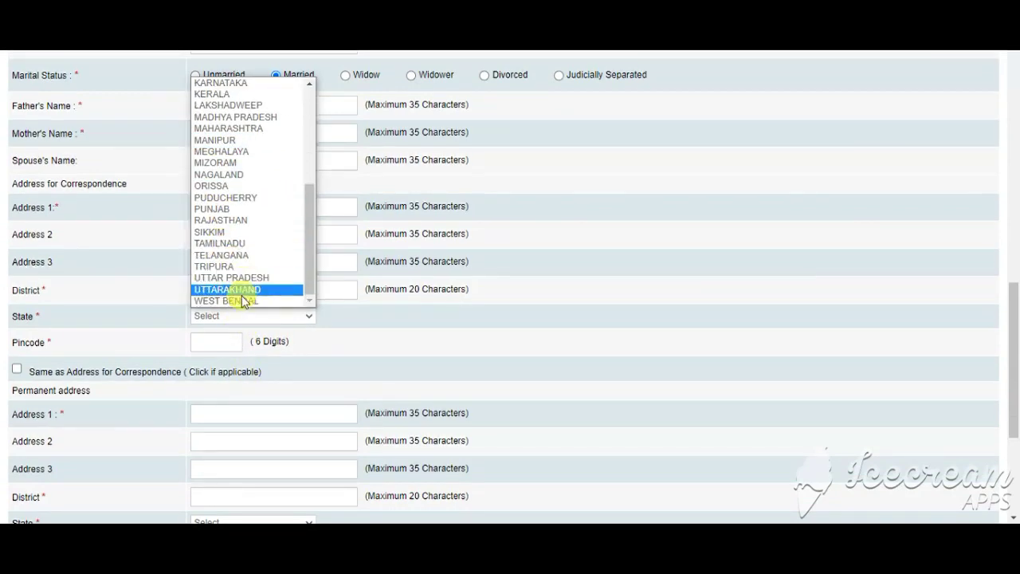
{"action": "left_click", "coordinate": [240, 278]}
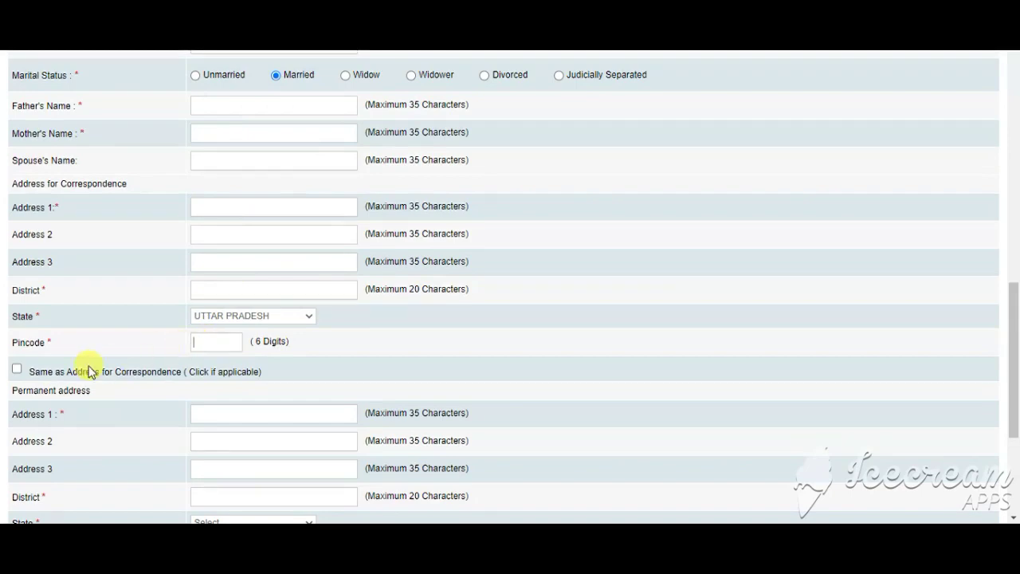
Choose Permanent Address for GST invoicing, then save the basic details and continue to the qualification section.
{"action": "scroll", "coordinate": [63, 366], "scroll_direction": "down", "scroll_amount": 2}
{"action": "scroll", "coordinate": [48, 231], "scroll_direction": "down", "scroll_amount": 1}
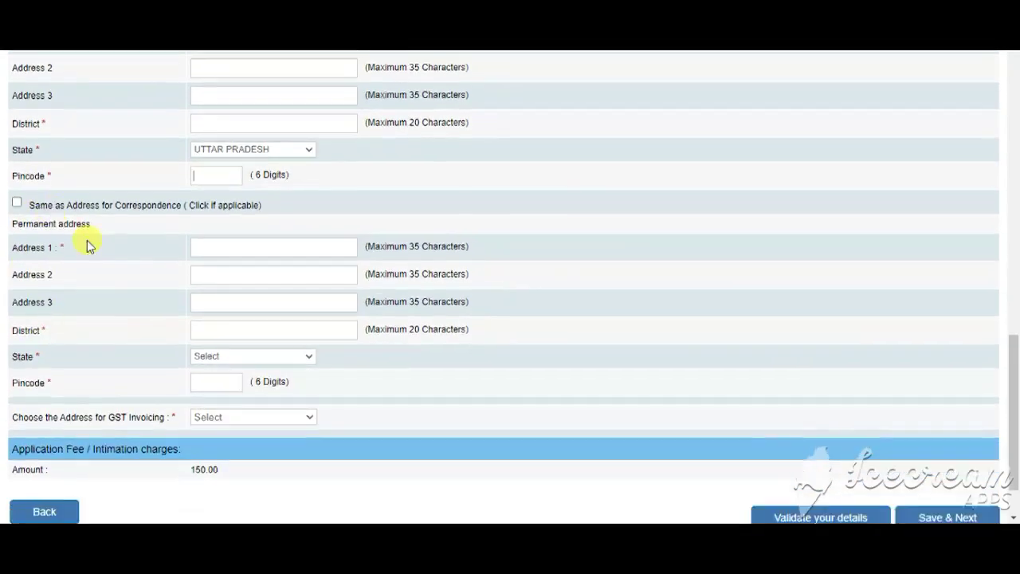
{"action": "left_click", "coordinate": [233, 354]}
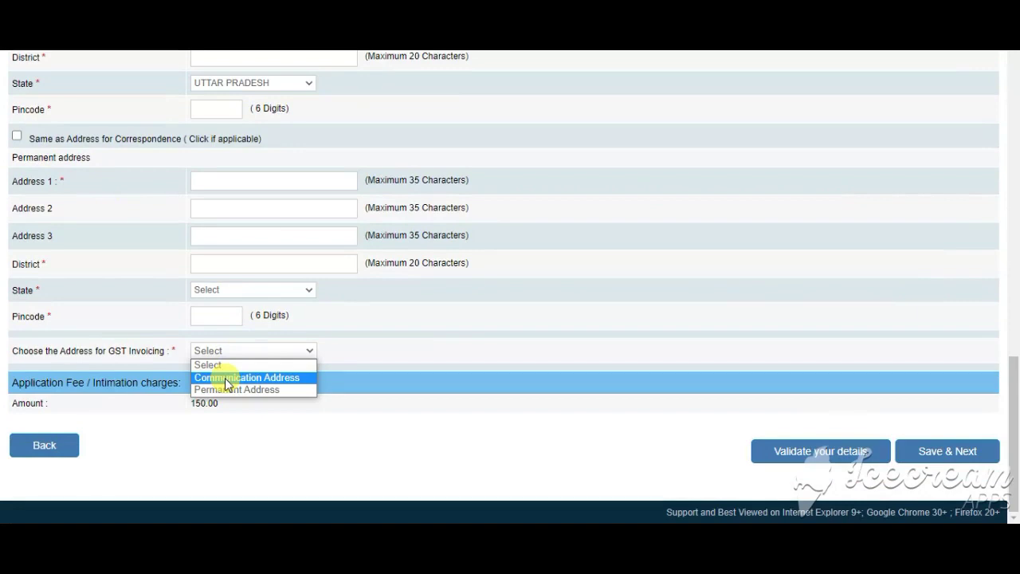
{"action": "left_click", "coordinate": [225, 389]}
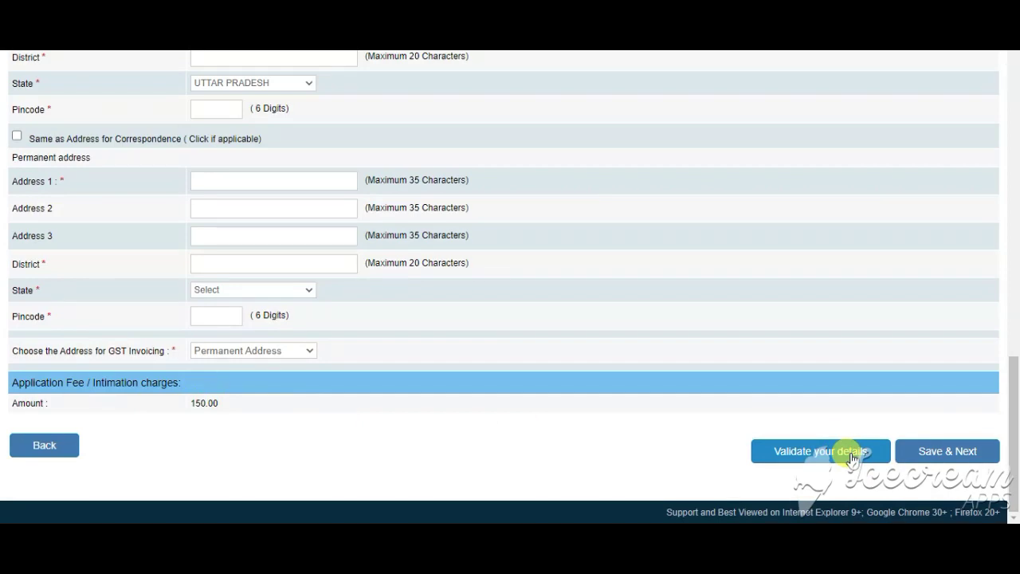
{"action": "left_click", "coordinate": [937, 454]}
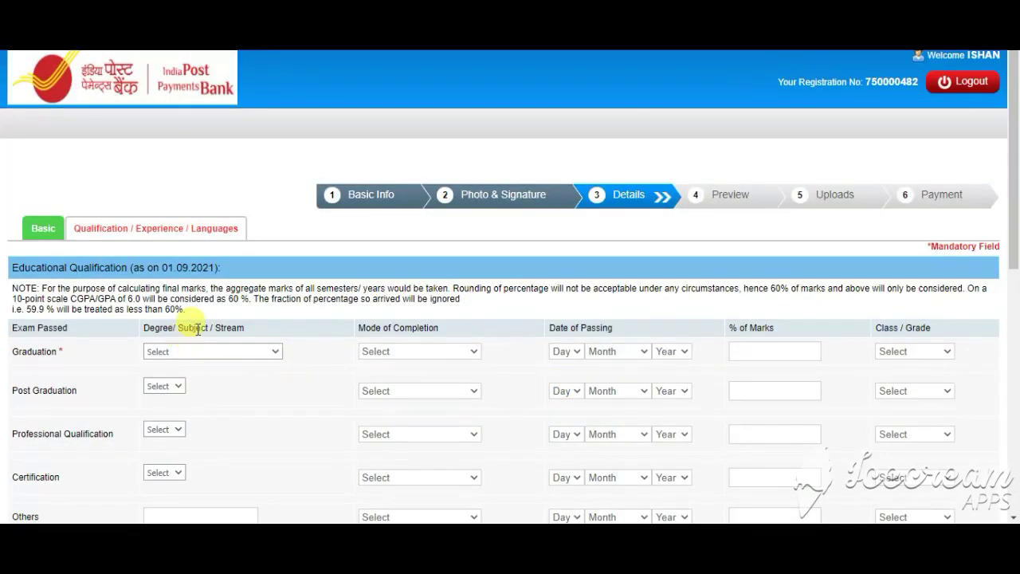
Set the graduation degree to B.E. in Information Technology and its mode of completion to Regular/full time course.
{"action": "scroll", "coordinate": [197, 329], "scroll_direction": "down", "scroll_amount": 1}
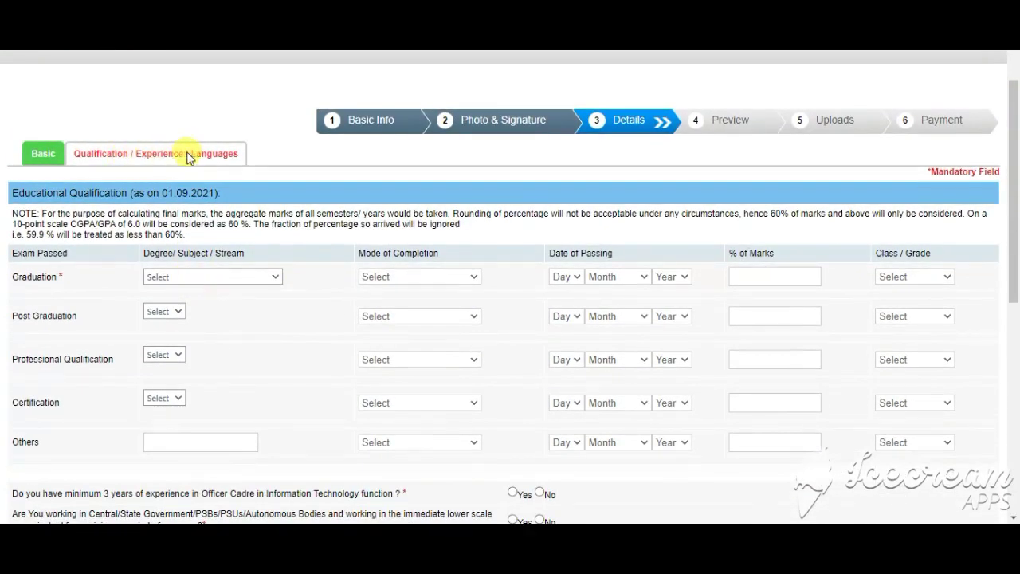
{"action": "left_click", "coordinate": [205, 278]}
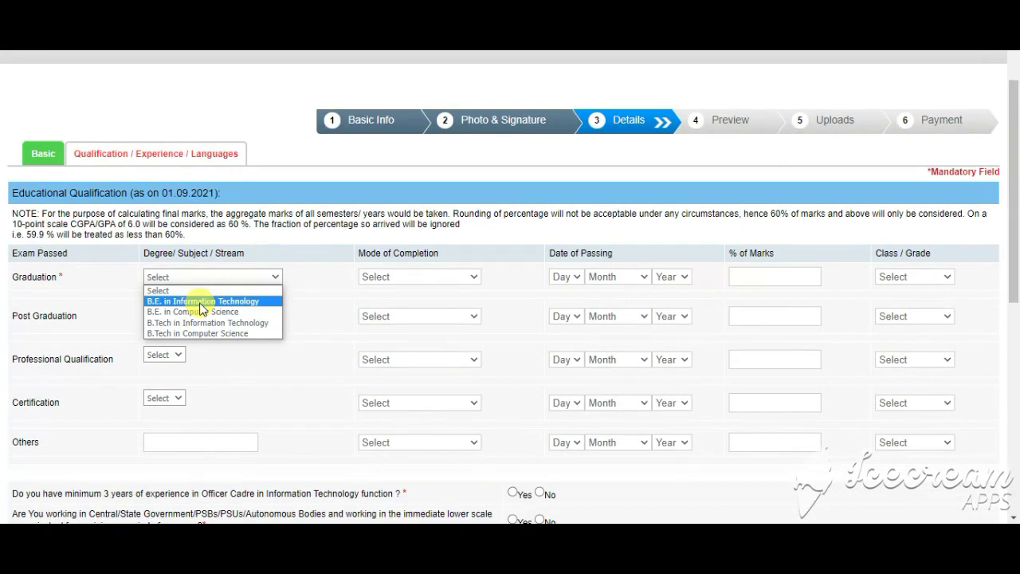
{"action": "left_click", "coordinate": [202, 302]}
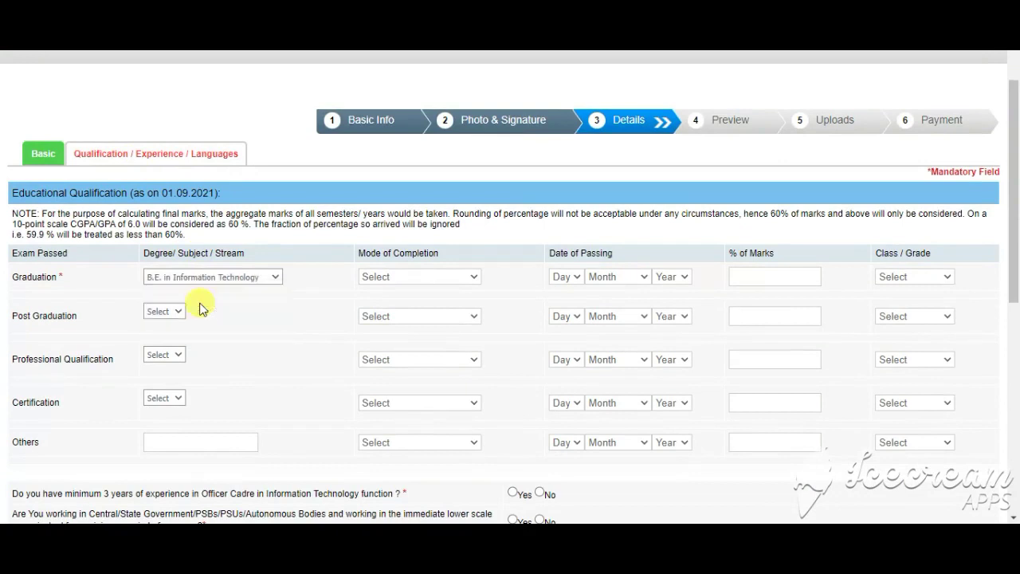
{"action": "left_click", "coordinate": [406, 279]}
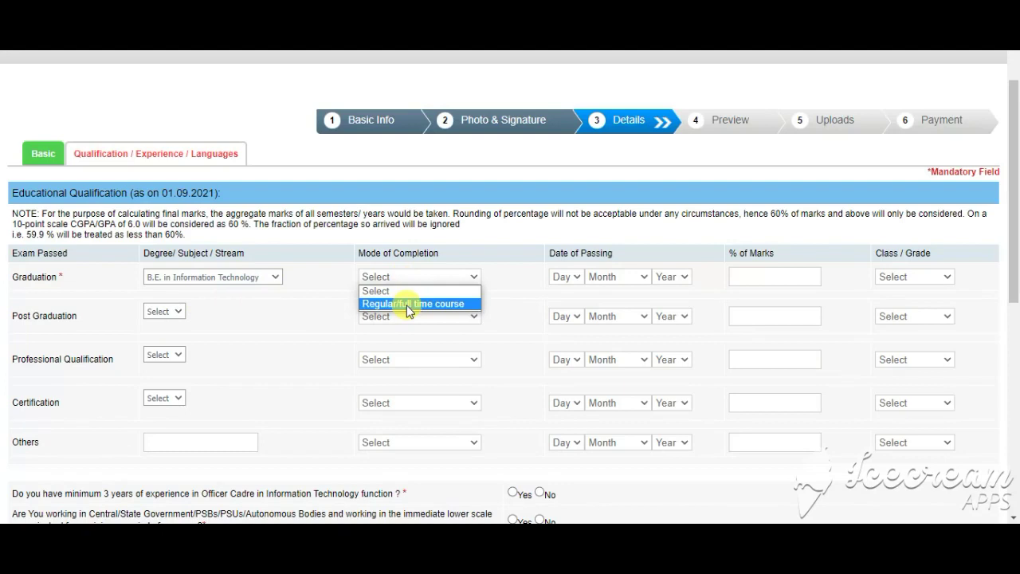
{"action": "left_click", "coordinate": [408, 305]}
Set the graduation class to First Class and visit its date of passing and percentage of marks fields.
{"action": "left_click", "coordinate": [563, 276]}
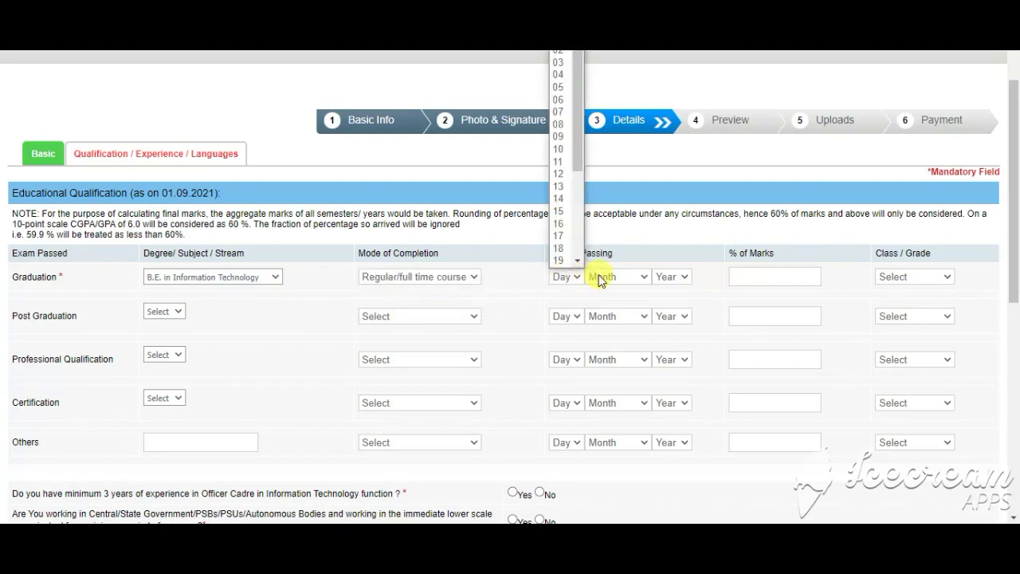
{"action": "left_click", "coordinate": [781, 281]}
{"action": "left_click", "coordinate": [900, 277]}
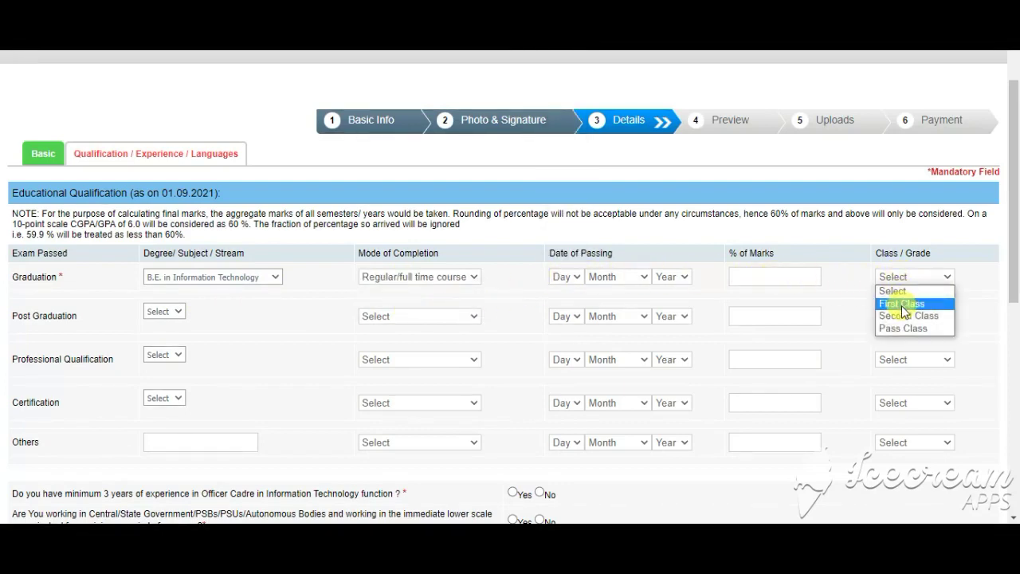
{"action": "left_click", "coordinate": [904, 311]}
{"action": "left_click", "coordinate": [780, 275]}
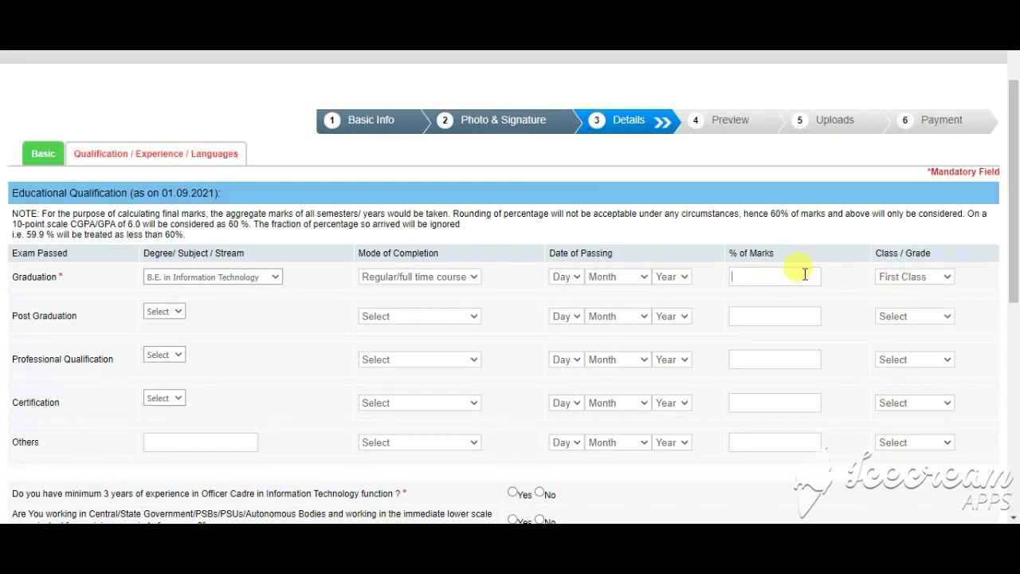
Set the post graduation degree to Others and its mode of completion to Regular/full time course.
{"action": "left_click", "coordinate": [156, 312]}
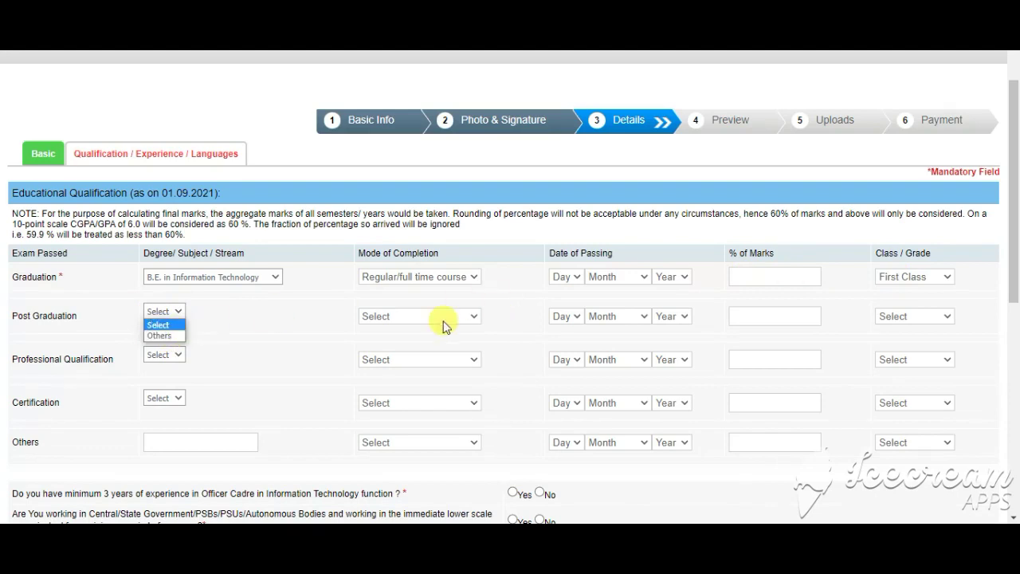
{"action": "left_click", "coordinate": [188, 335]}
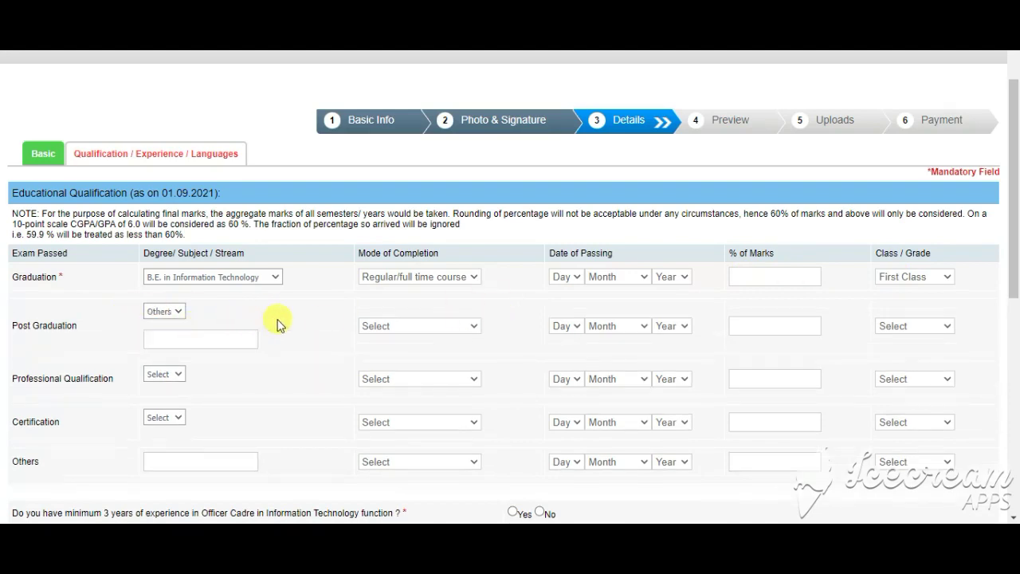
{"action": "left_click", "coordinate": [195, 338]}
{"action": "left_click", "coordinate": [387, 325]}
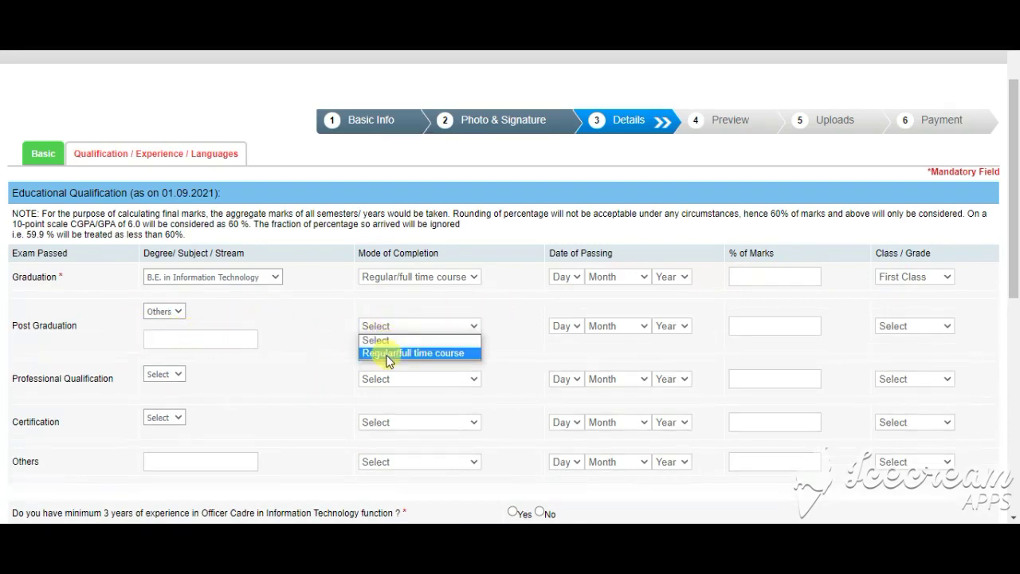
{"action": "left_click", "coordinate": [388, 360]}
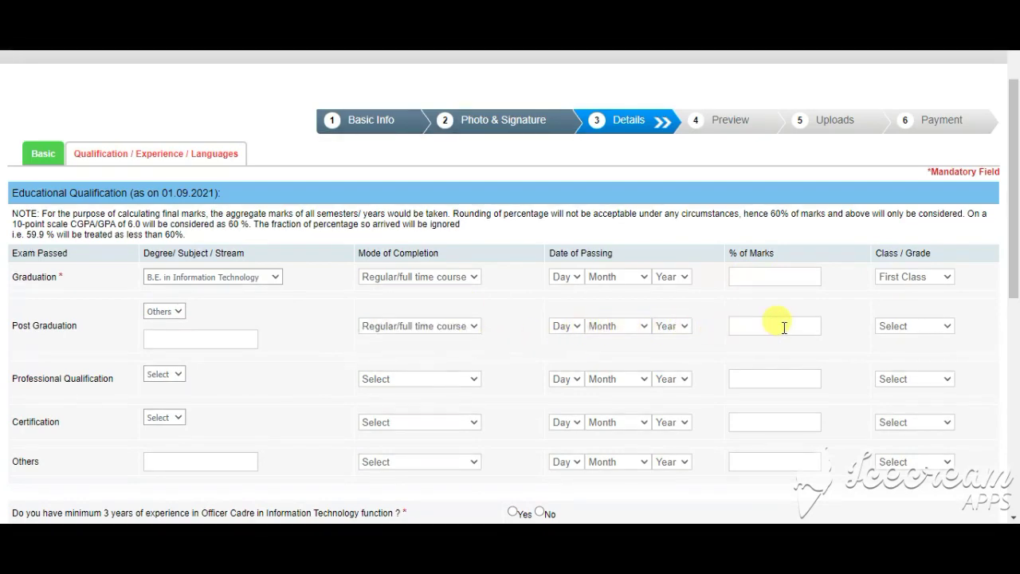
Answer Yes to the questions on 3 years of officer-cadre IT experience and on Central/State Government or PSU employment.
{"action": "scroll", "coordinate": [404, 358], "scroll_direction": "down", "scroll_amount": 2}
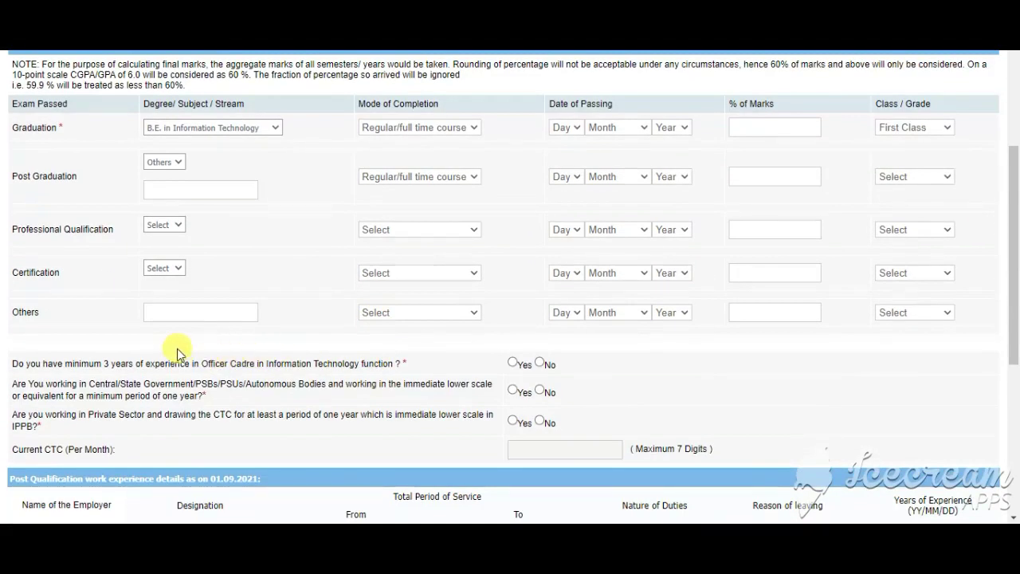
{"action": "scroll", "coordinate": [223, 355], "scroll_direction": "down", "scroll_amount": 2}
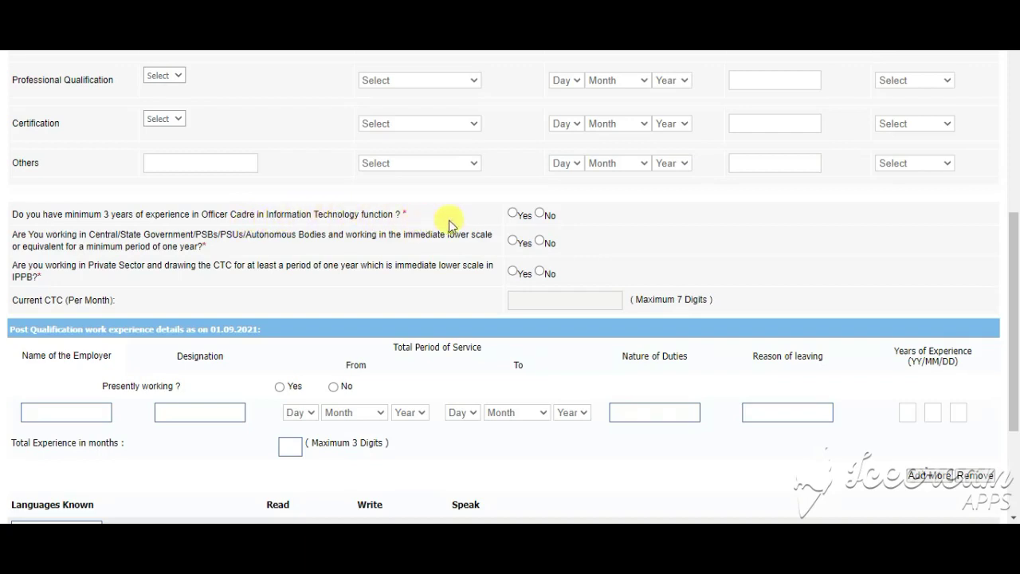
{"action": "left_click", "coordinate": [512, 215]}
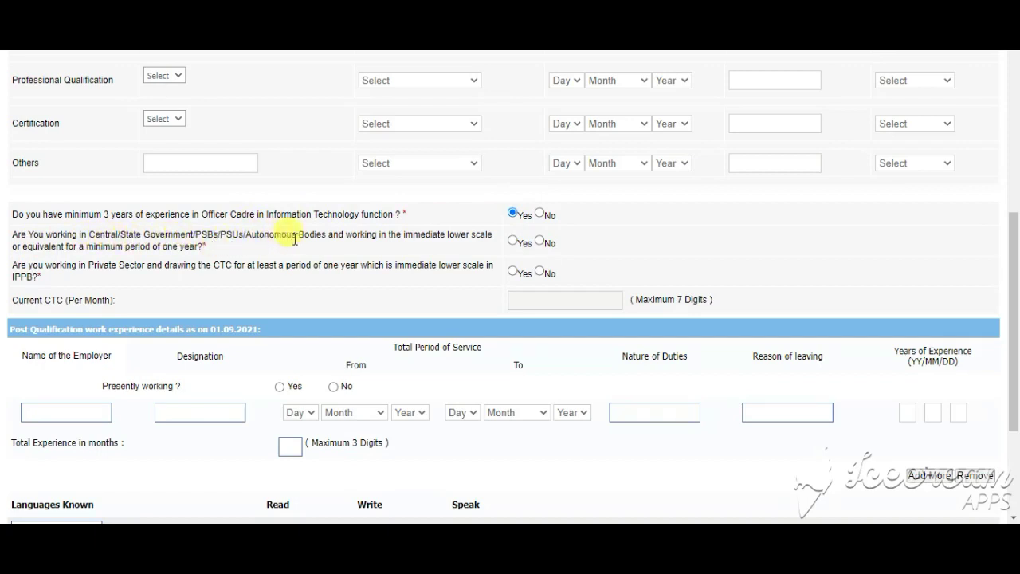
{"action": "left_click", "coordinate": [513, 240]}
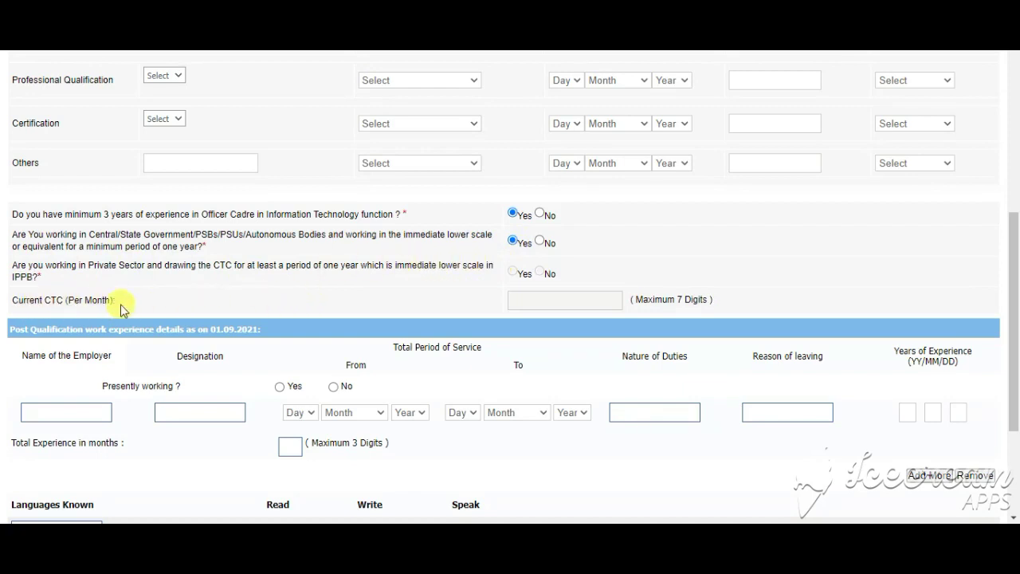
Answer No to the government employment question, then Yes to the private sector and minimum 3 years of IT experience questions.
{"action": "left_click", "coordinate": [539, 240]}
{"action": "left_click", "coordinate": [540, 212]}
{"action": "left_click", "coordinate": [513, 271]}
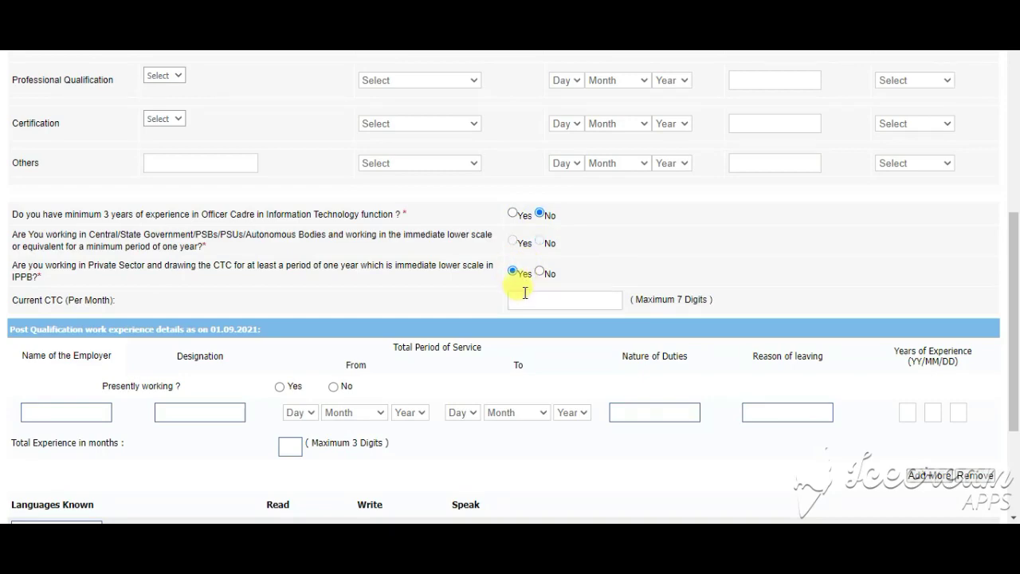
{"action": "scroll", "coordinate": [231, 295], "scroll_direction": "down", "scroll_amount": 1}
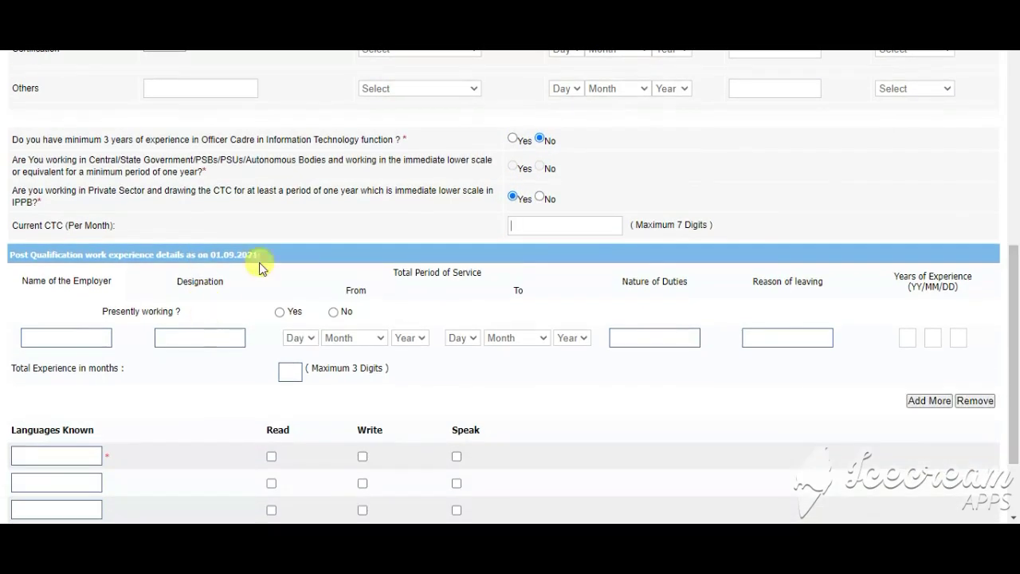
{"action": "left_click", "coordinate": [512, 139]}
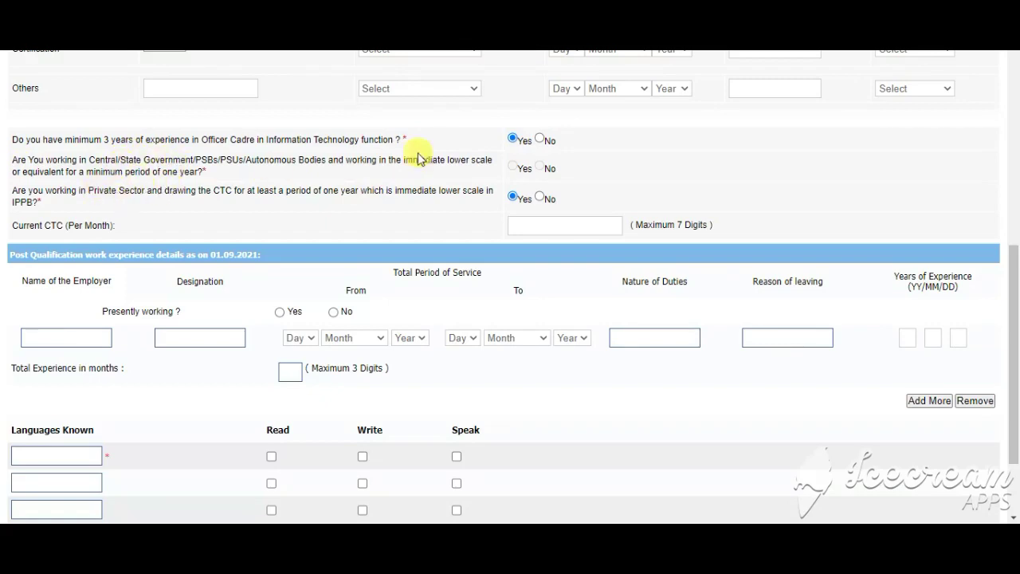
Set Presently working to Yes in the work experience details and visit the nature of duties and languages known fields.
{"action": "scroll", "coordinate": [374, 208], "scroll_direction": "down", "scroll_amount": 2}
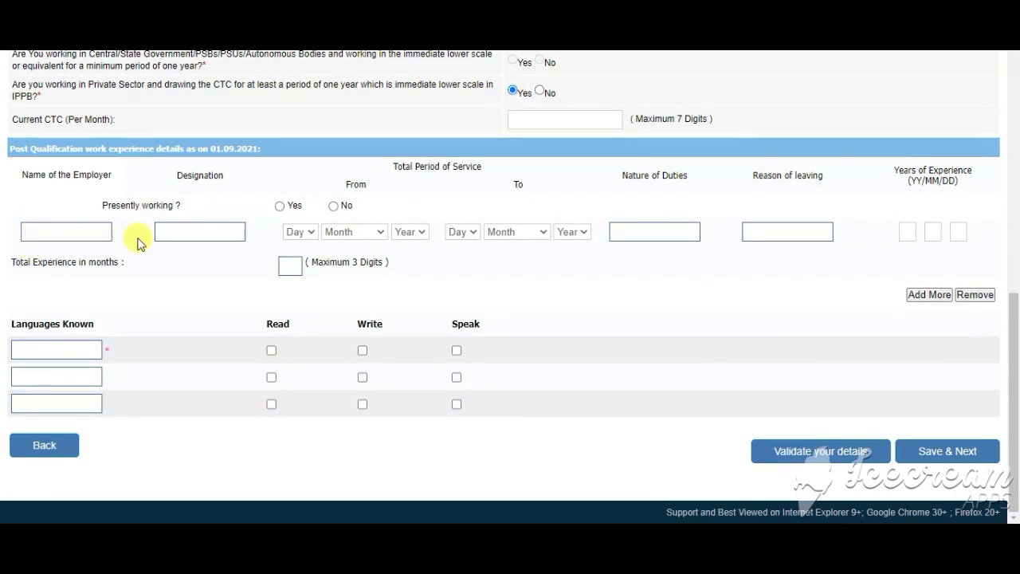
{"action": "left_click", "coordinate": [283, 207]}
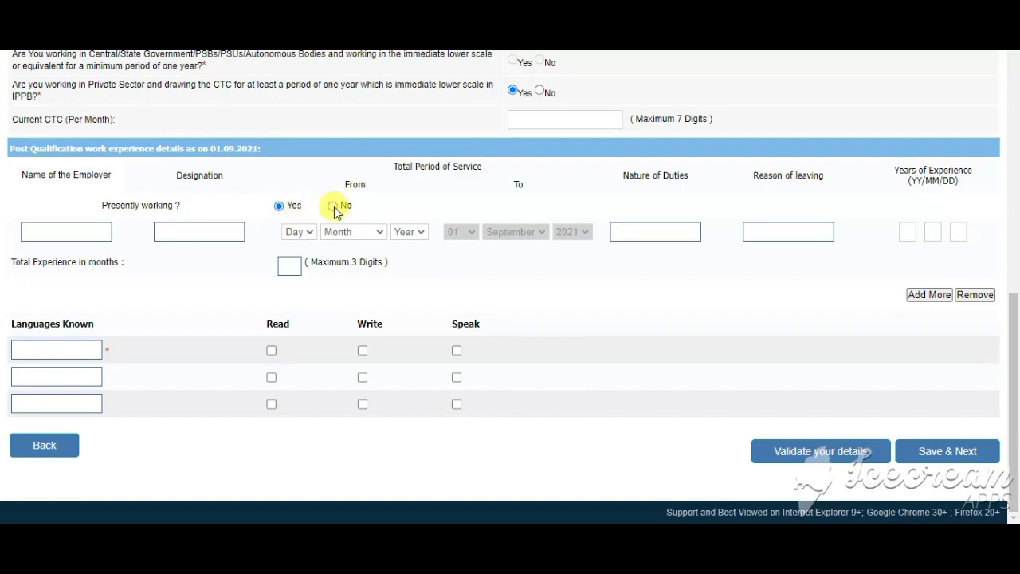
{"action": "left_click", "coordinate": [612, 230]}
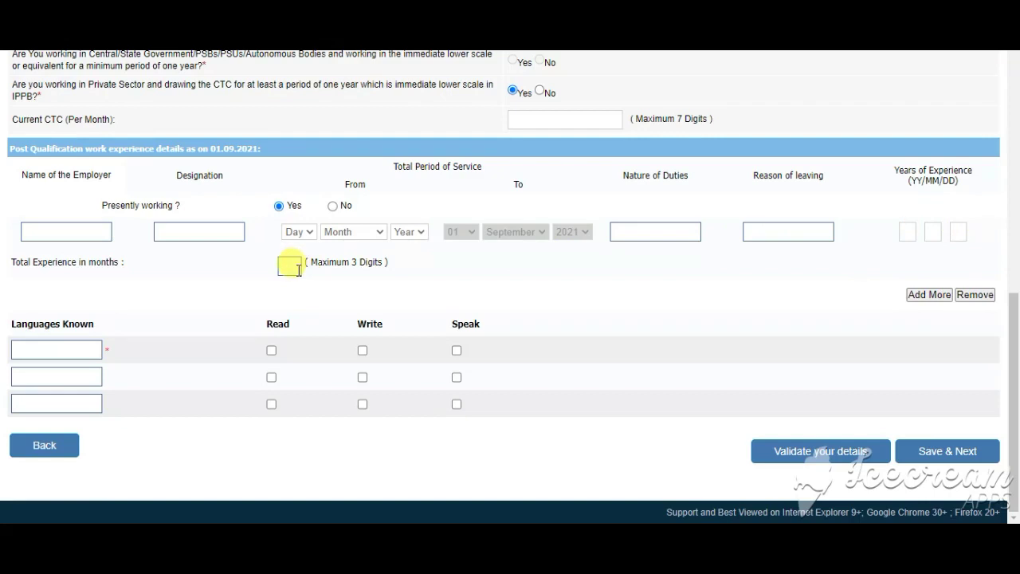
{"action": "left_click", "coordinate": [40, 348]}
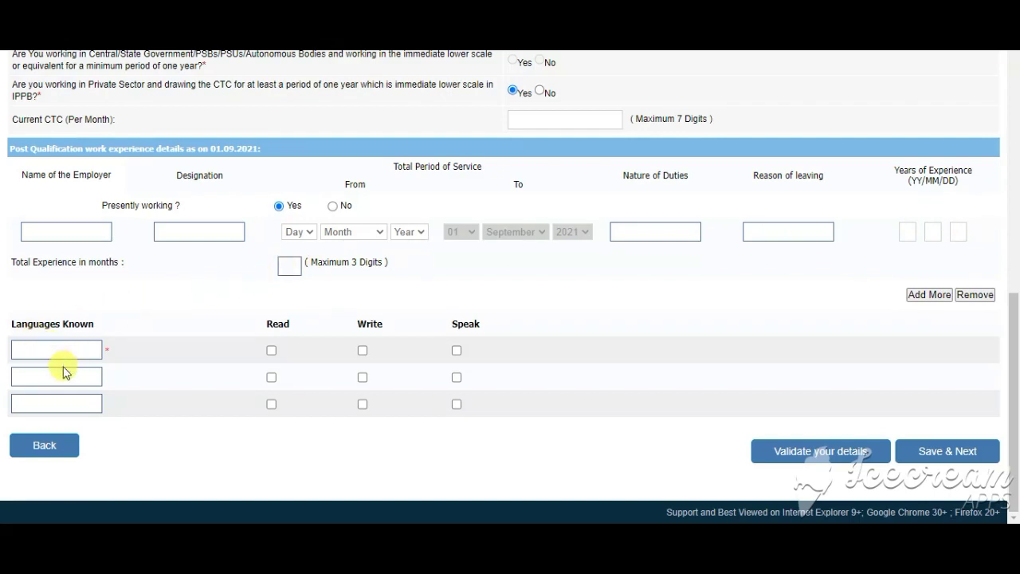
{"action": "left_click", "coordinate": [64, 371]}
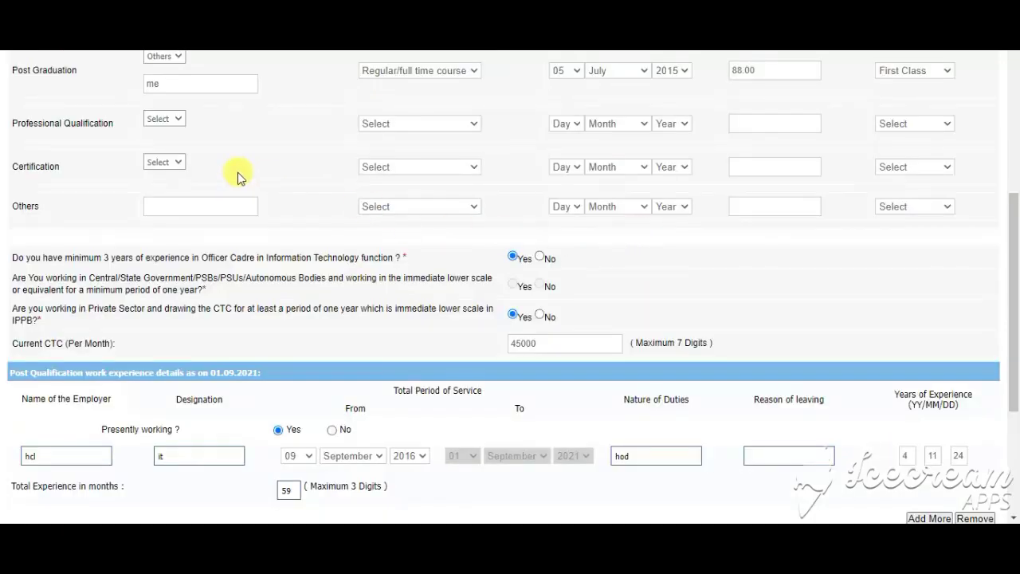
Review the qualification, experience and language entries, validate the details and continue to the application preview.
{"action": "scroll", "coordinate": [235, 173], "scroll_direction": "up", "scroll_amount": 2}
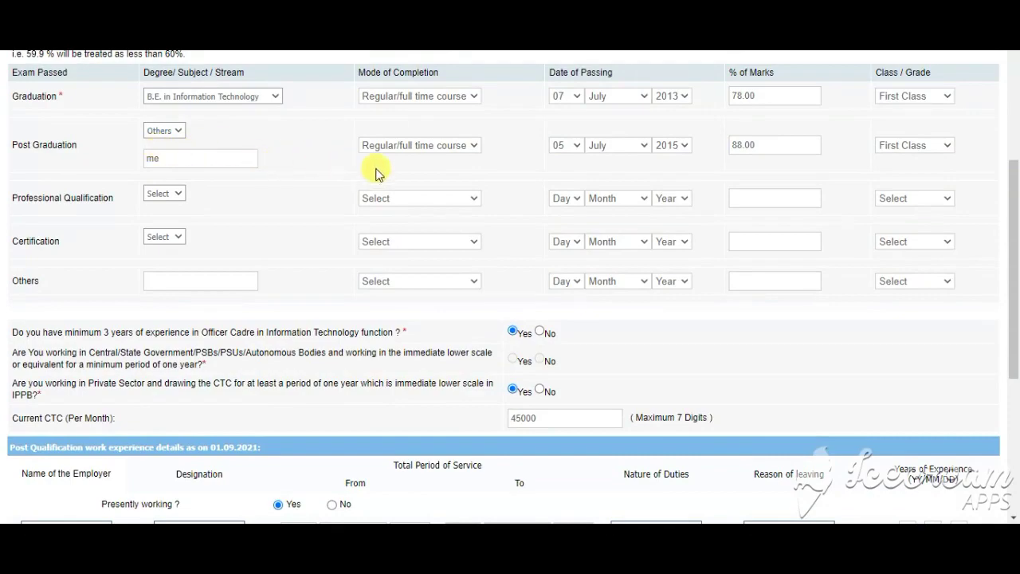
{"action": "scroll", "coordinate": [468, 197], "scroll_direction": "down", "scroll_amount": 2}
{"action": "scroll", "coordinate": [446, 201], "scroll_direction": "up", "scroll_amount": 2}
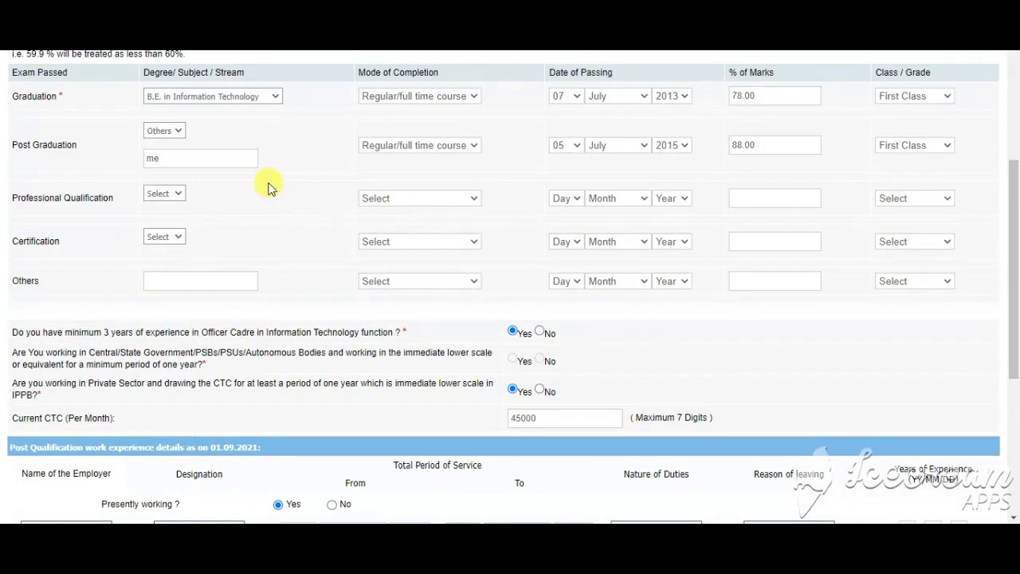
{"action": "scroll", "coordinate": [270, 187], "scroll_direction": "up", "scroll_amount": 1}
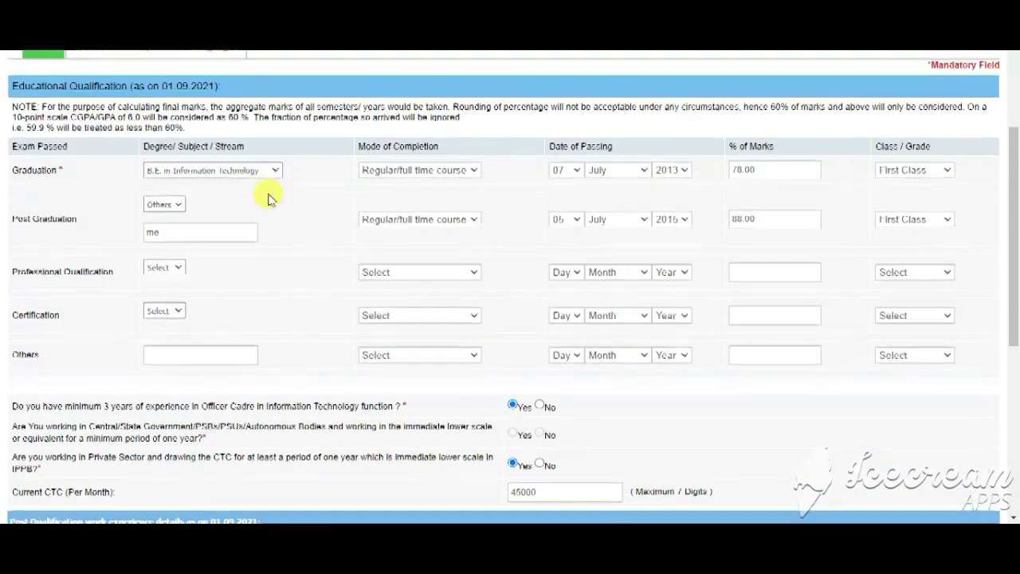
{"action": "scroll", "coordinate": [269, 196], "scroll_direction": "down", "scroll_amount": 5}
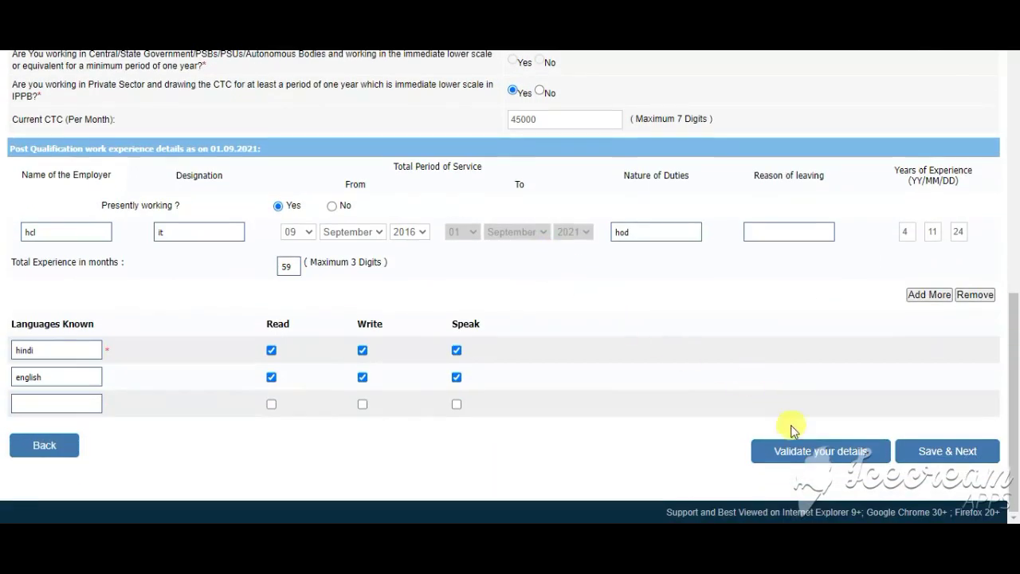
{"action": "left_click", "coordinate": [808, 452]}
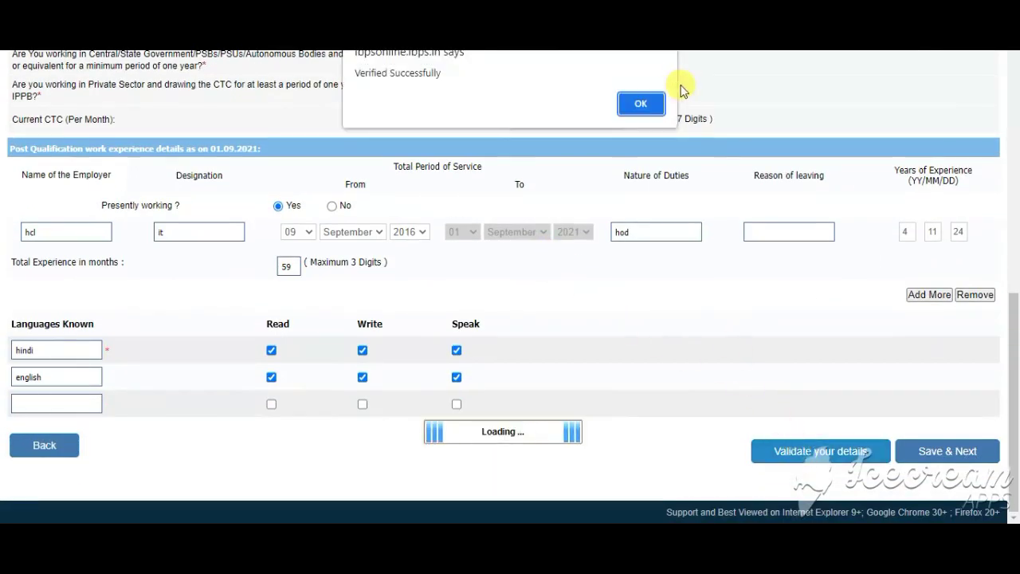
{"action": "left_click", "coordinate": [654, 105]}
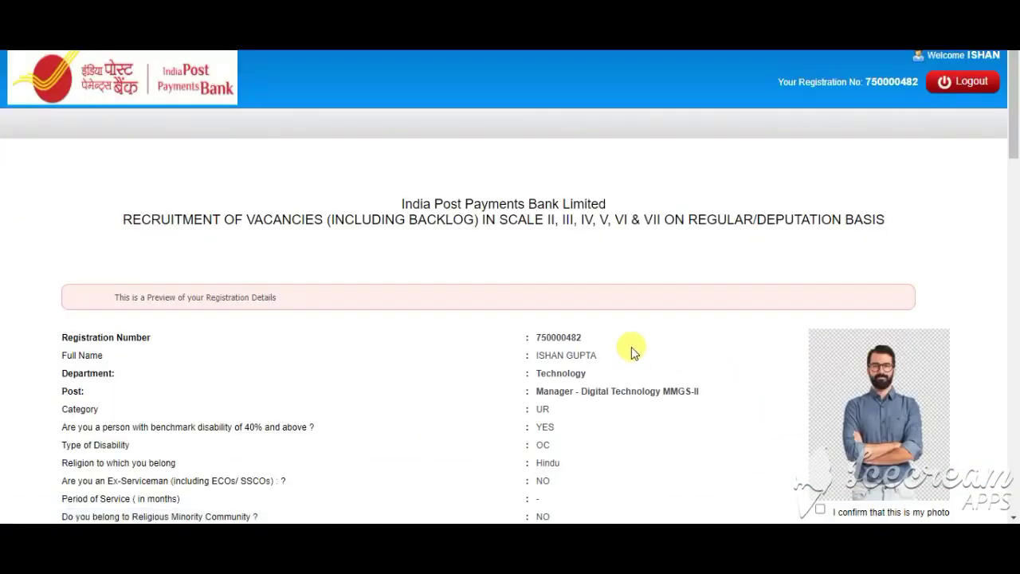
Review the registration preview, agree to the declaration and confirm the applicant's signature.
{"action": "scroll", "coordinate": [633, 353], "scroll_direction": "down", "scroll_amount": 2}
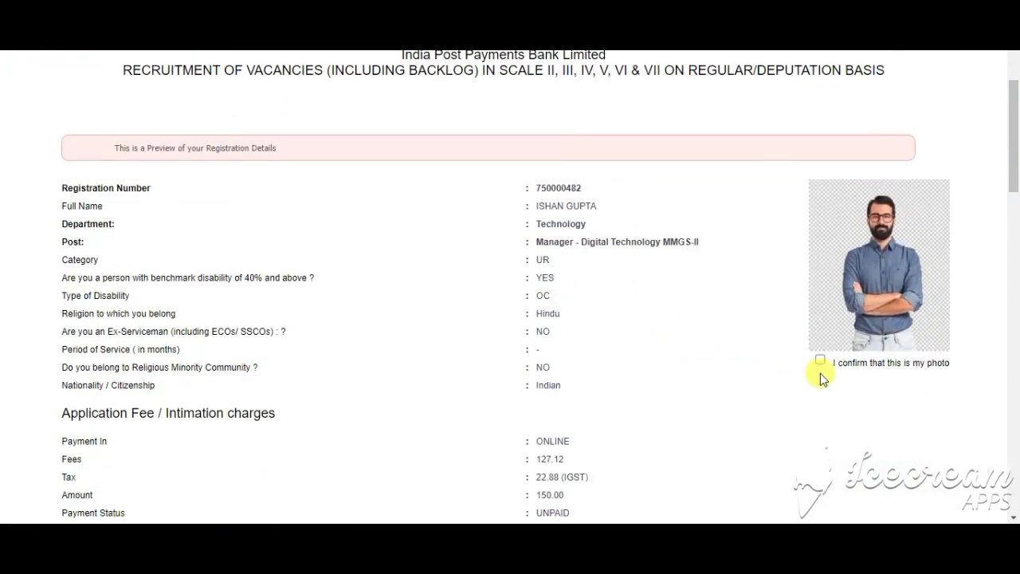
{"action": "scroll", "coordinate": [569, 399], "scroll_direction": "down", "scroll_amount": 15}
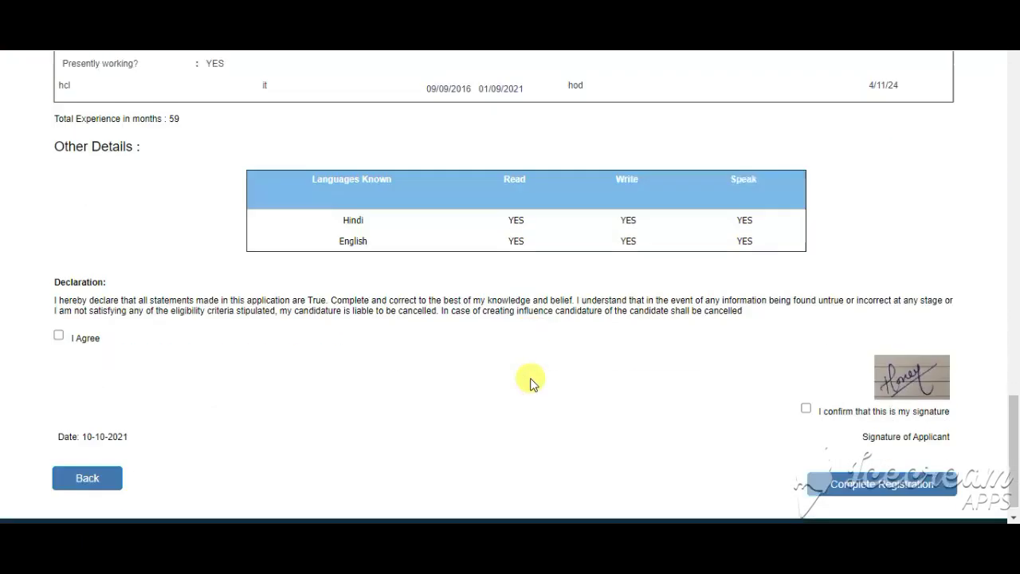
{"action": "left_click", "coordinate": [59, 317]}
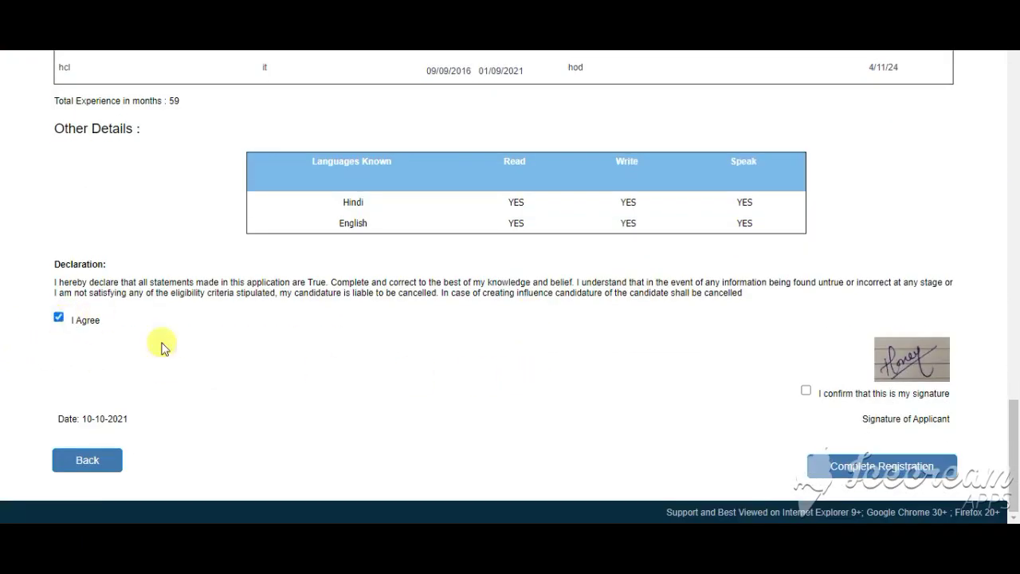
{"action": "left_click", "coordinate": [806, 390]}
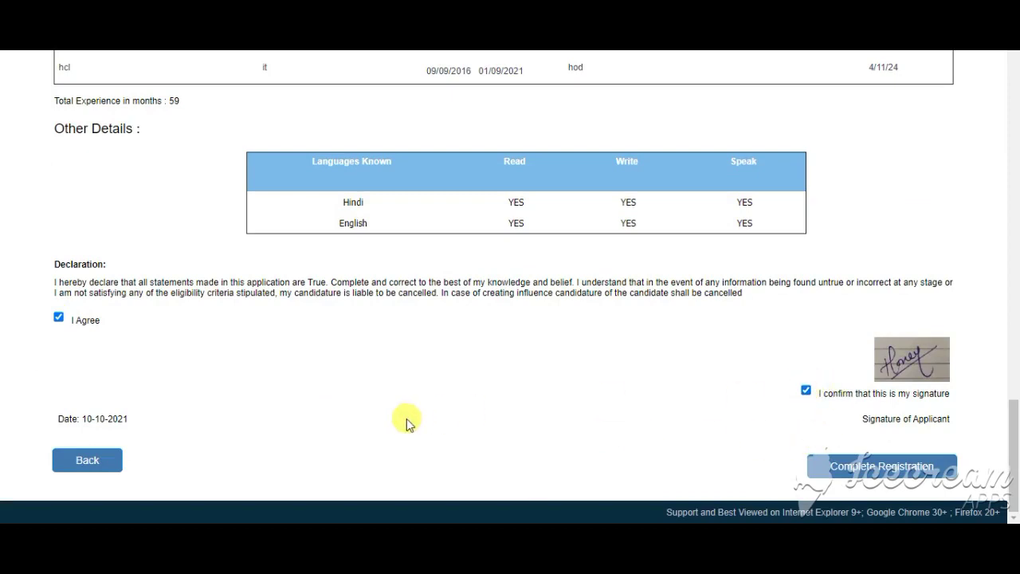
Complete the registration, accepting both confirmations, and proceed to the document uploads.
{"action": "left_click", "coordinate": [847, 475]}
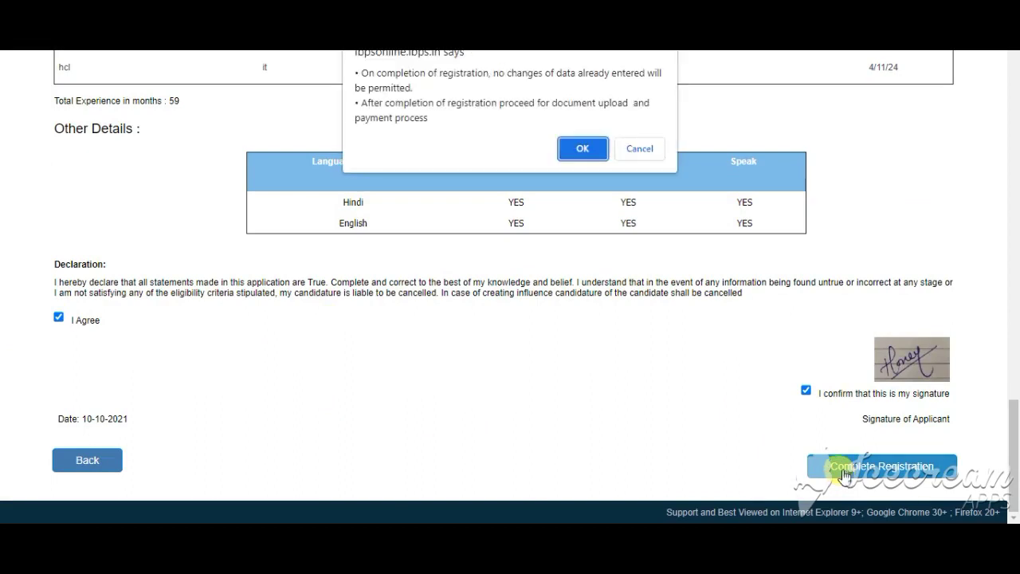
{"action": "left_click", "coordinate": [582, 149]}
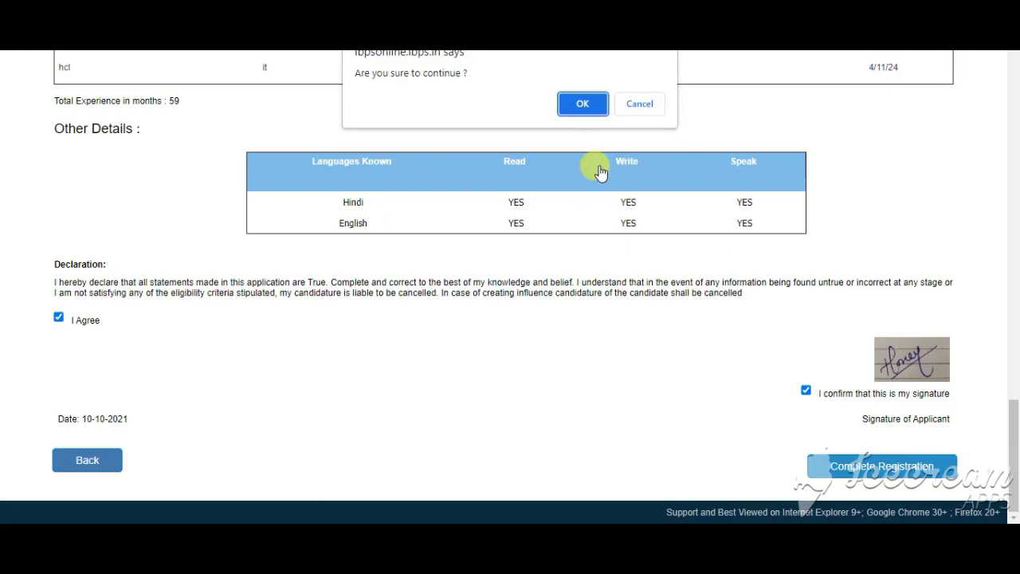
{"action": "left_click", "coordinate": [582, 105]}
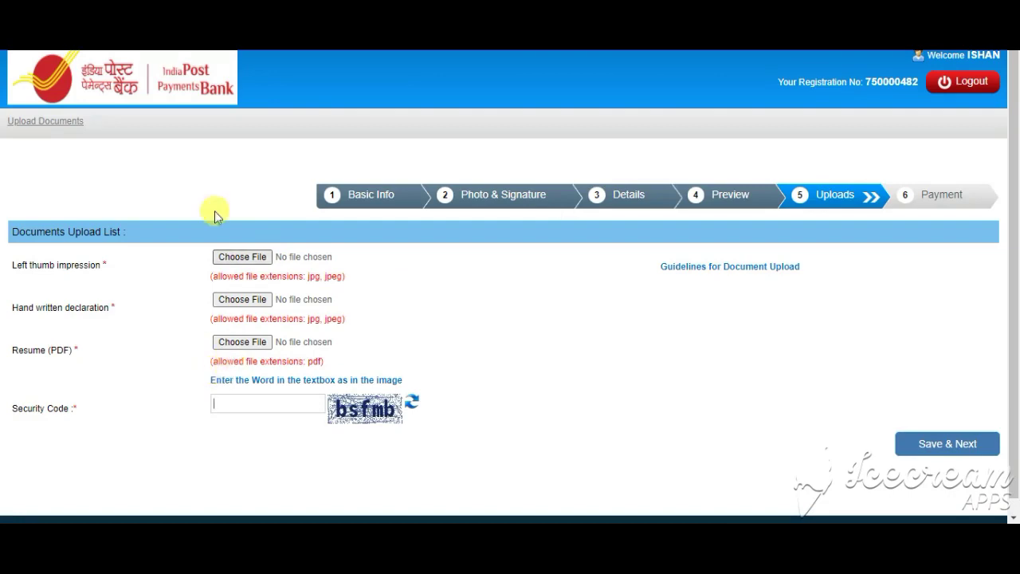
Examine the document guidelines for the file types, dimensions and sizes of the thumb impression, handwritten declaration and resume, and return to the uploads form.
{"action": "left_click", "coordinate": [243, 49]}
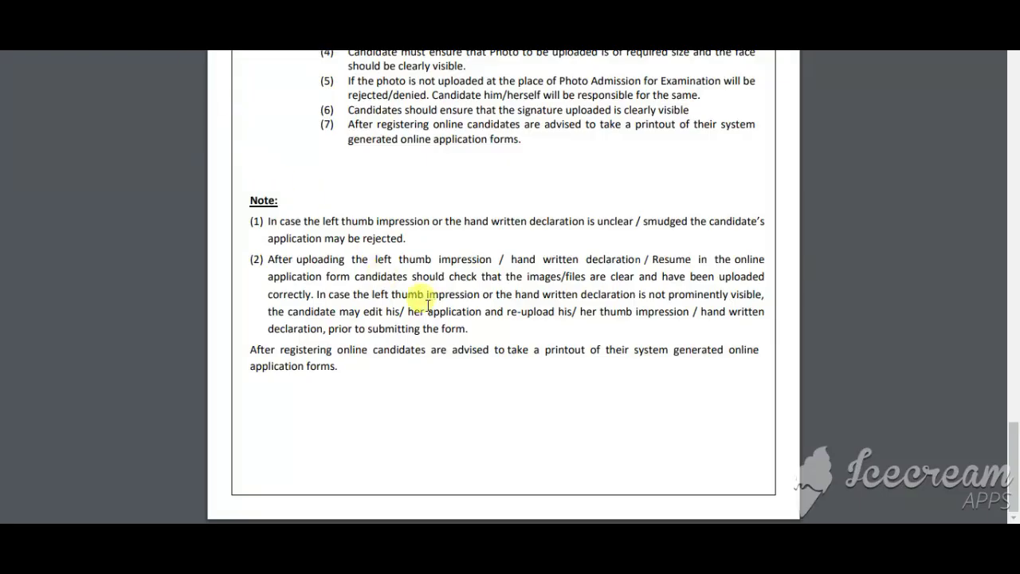
{"action": "scroll", "coordinate": [438, 300], "scroll_direction": "up", "scroll_amount": 2}
{"action": "scroll", "coordinate": [445, 303], "scroll_direction": "up", "scroll_amount": 9}
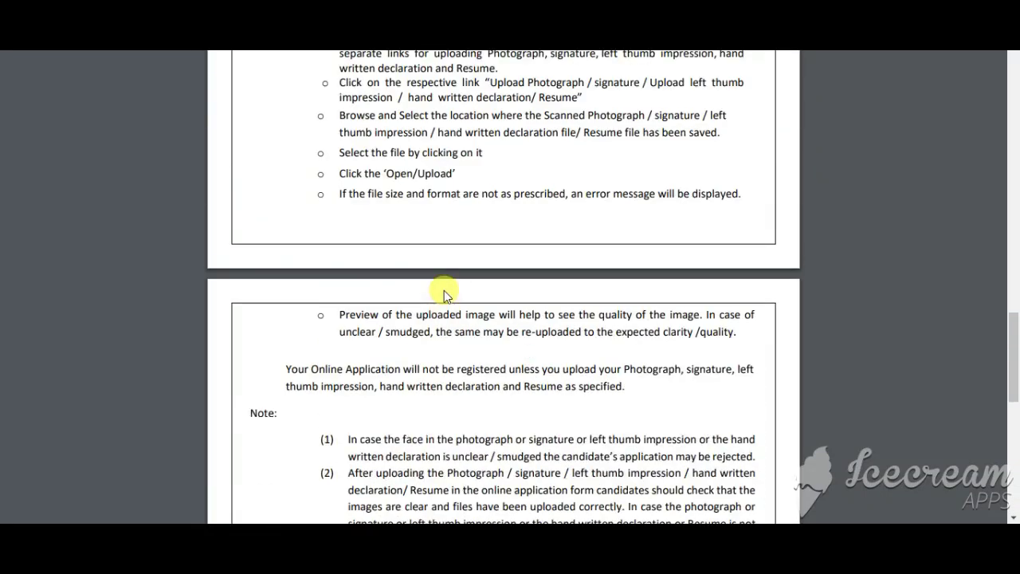
{"action": "scroll", "coordinate": [444, 295], "scroll_direction": "up", "scroll_amount": 3}
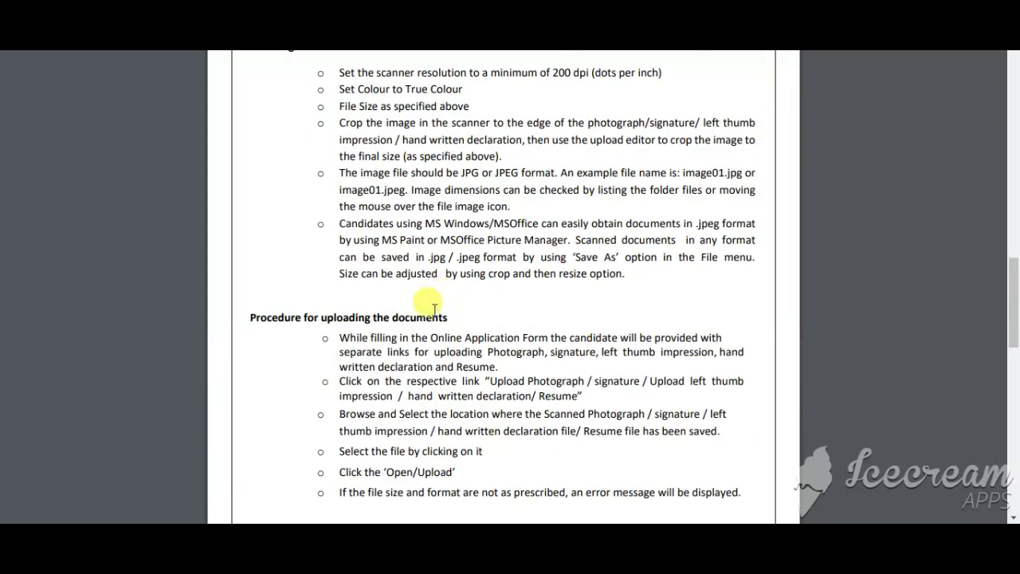
{"action": "scroll", "coordinate": [434, 308], "scroll_direction": "up", "scroll_amount": 4}
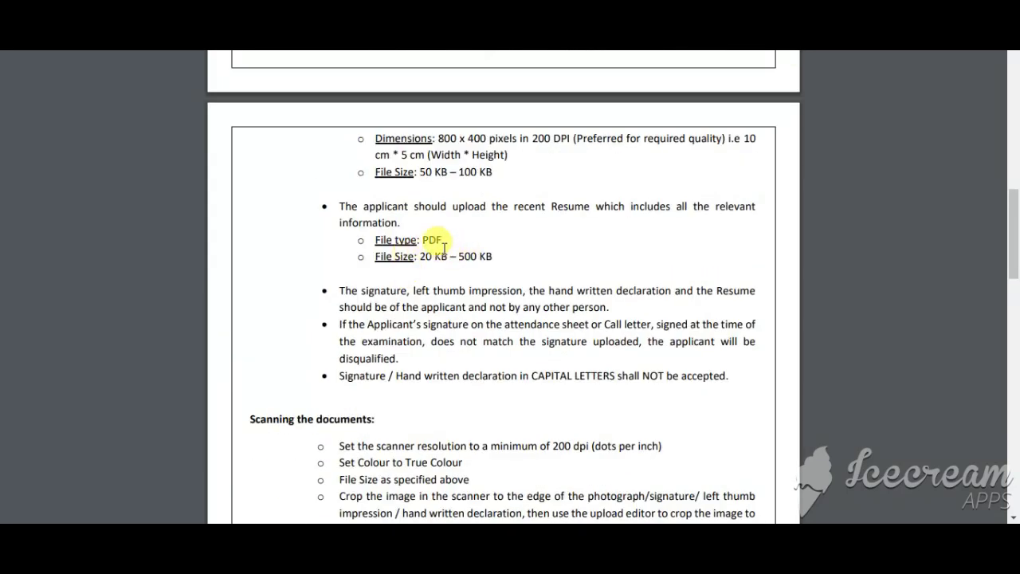
{"action": "scroll", "coordinate": [444, 248], "scroll_direction": "up", "scroll_amount": 1}
{"action": "scroll", "coordinate": [444, 248], "scroll_direction": "up", "scroll_amount": 1}
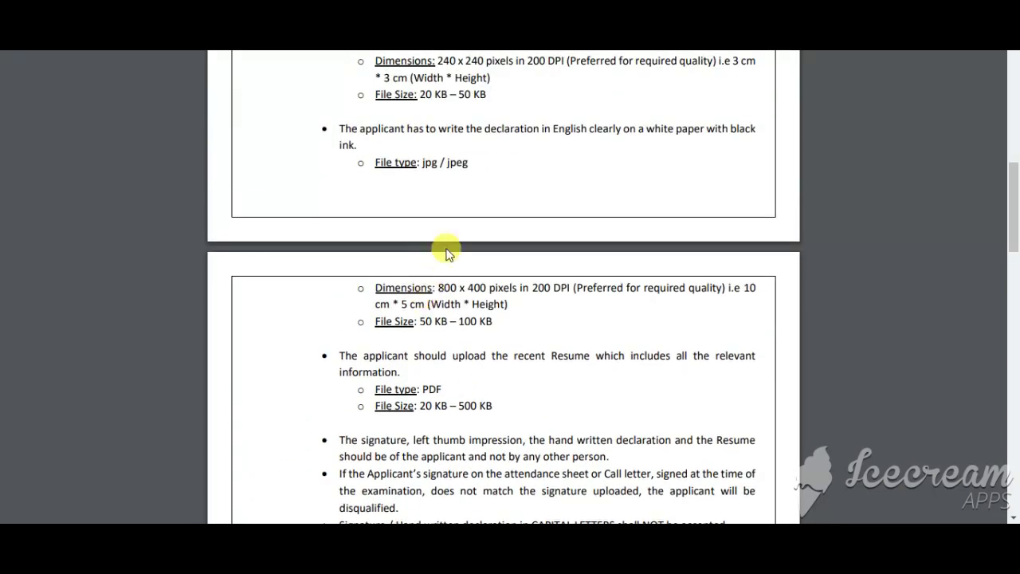
{"action": "scroll", "coordinate": [447, 243], "scroll_direction": "up", "scroll_amount": 2}
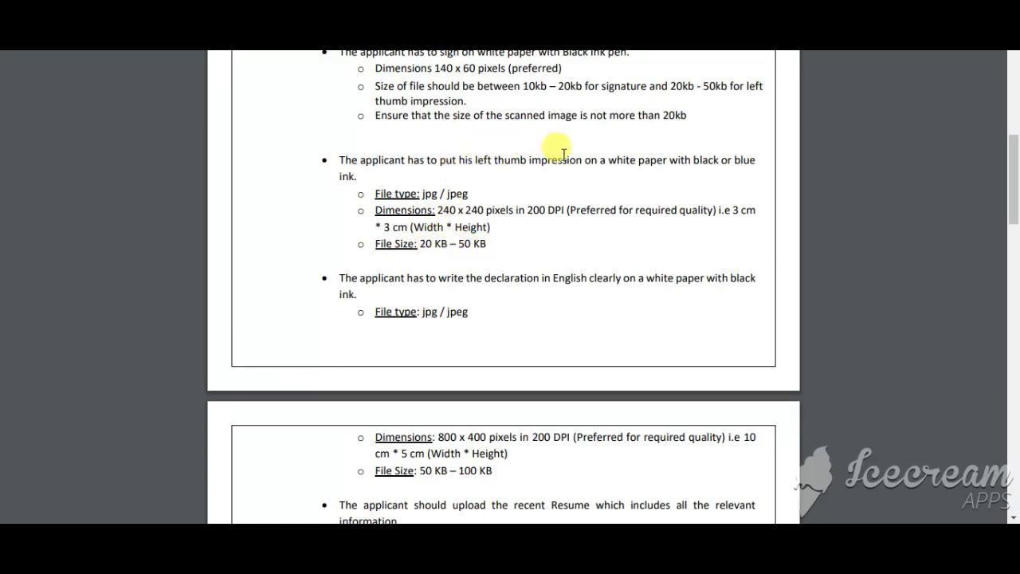
{"action": "scroll", "coordinate": [446, 247], "scroll_direction": "down", "scroll_amount": 2}
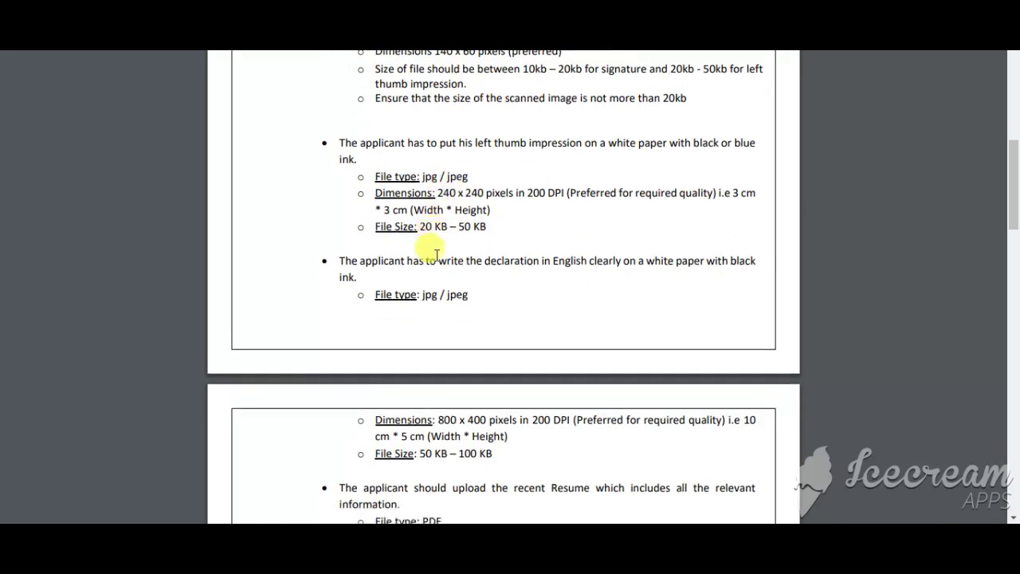
{"action": "scroll", "coordinate": [464, 351], "scroll_direction": "down", "scroll_amount": 2}
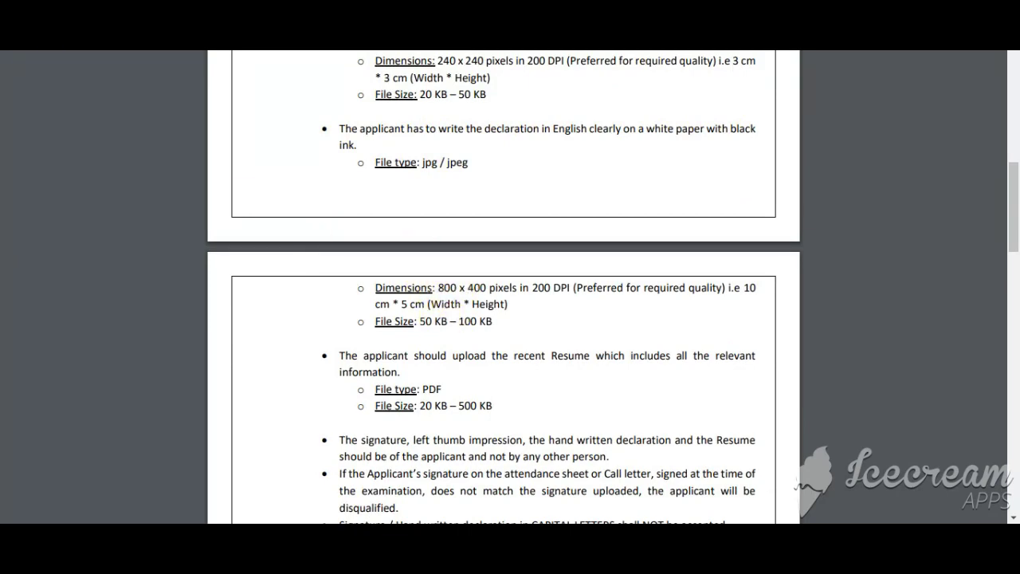
{"action": "key", "text": "ctrl+w"}
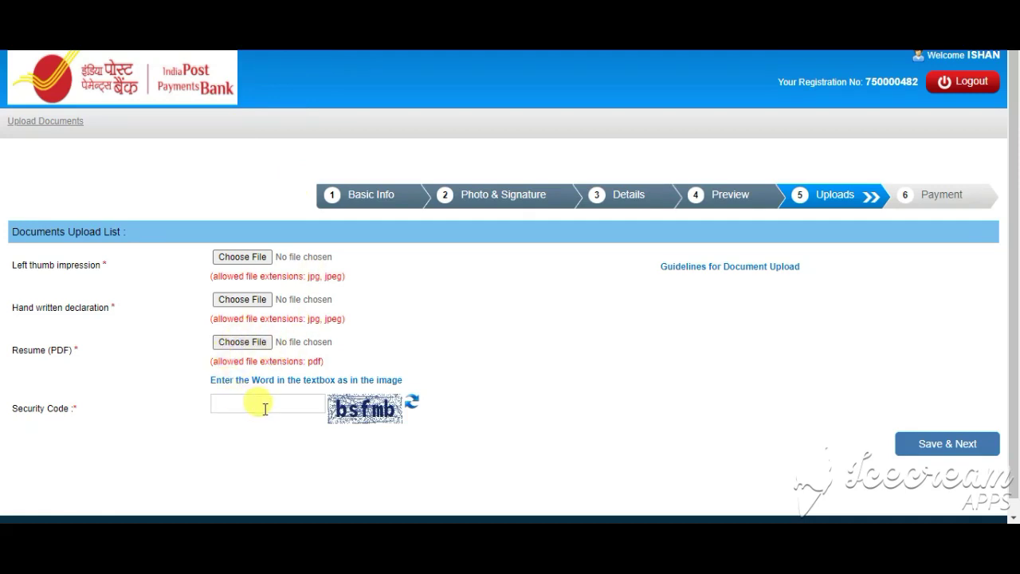